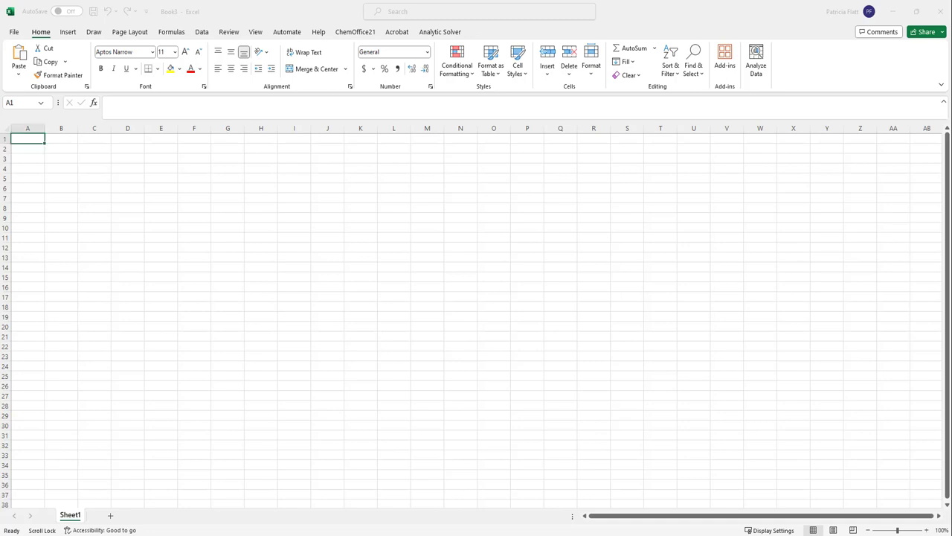
Step: Enter the problem title "Construct a titration curve for the titration of 25.0 mL of 0.125 M NaOH with 0.0625 M HCl" in A1
click(35, 139)
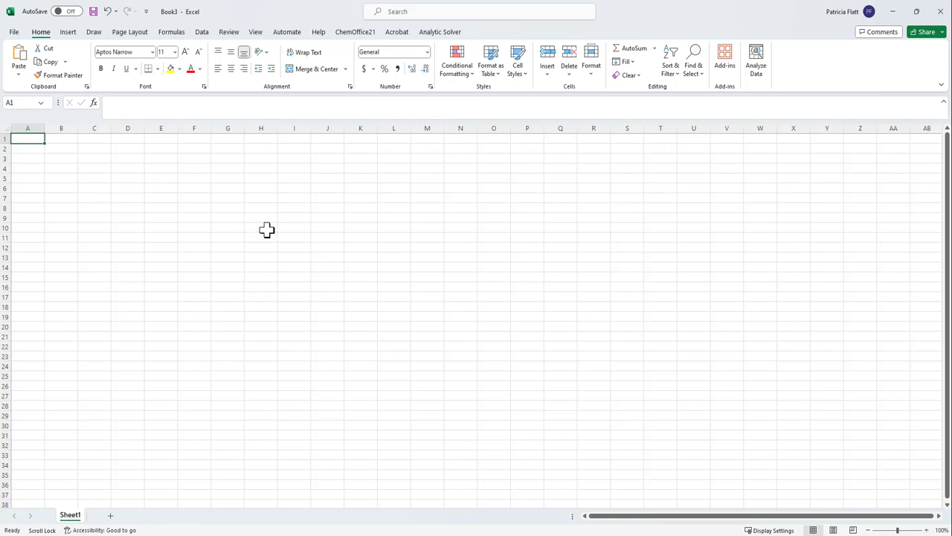
text(Construct a titration curve for the titration of 25.0 mL of 0.125 M NaOH with 0.0625 M HCl)
click(149, 198)
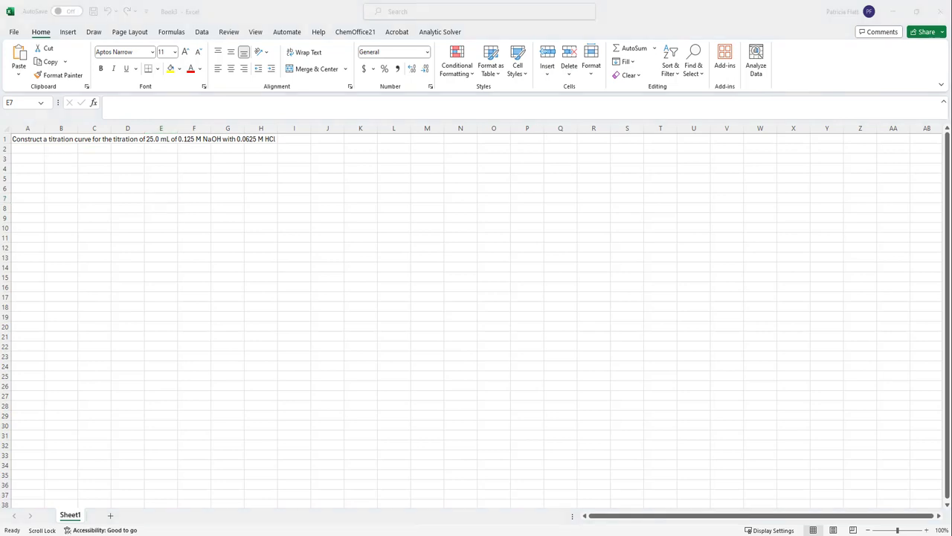
Step: Add the heading "Notes:" in N1 and the line "Calculation at equivalency point: MaVa = MbVb" in N2
click(460, 139)
text(Notes:)
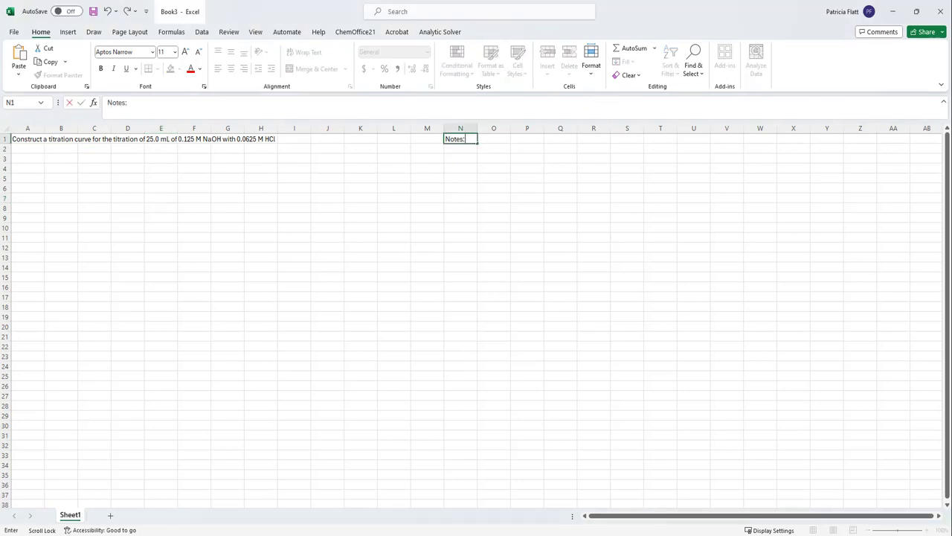
key(Return)
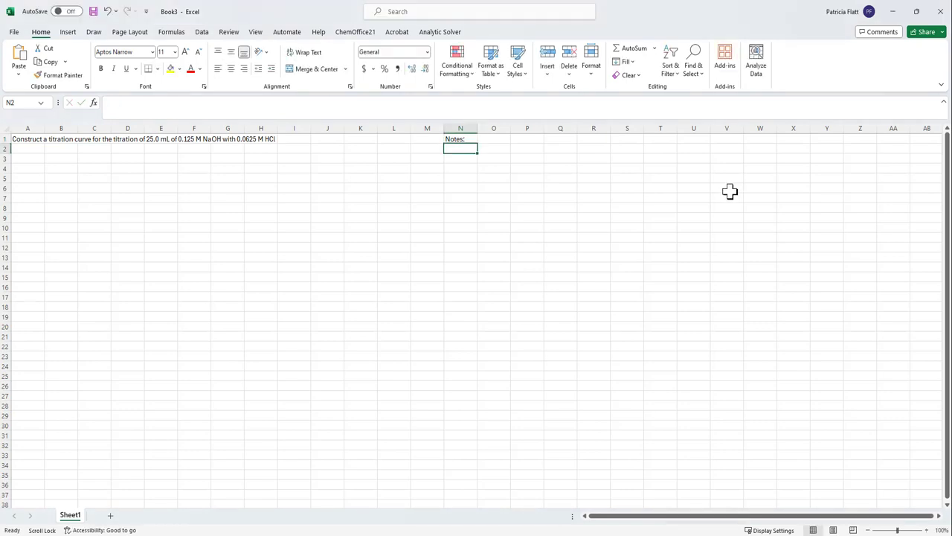
text(Calculation at equivalency point:)
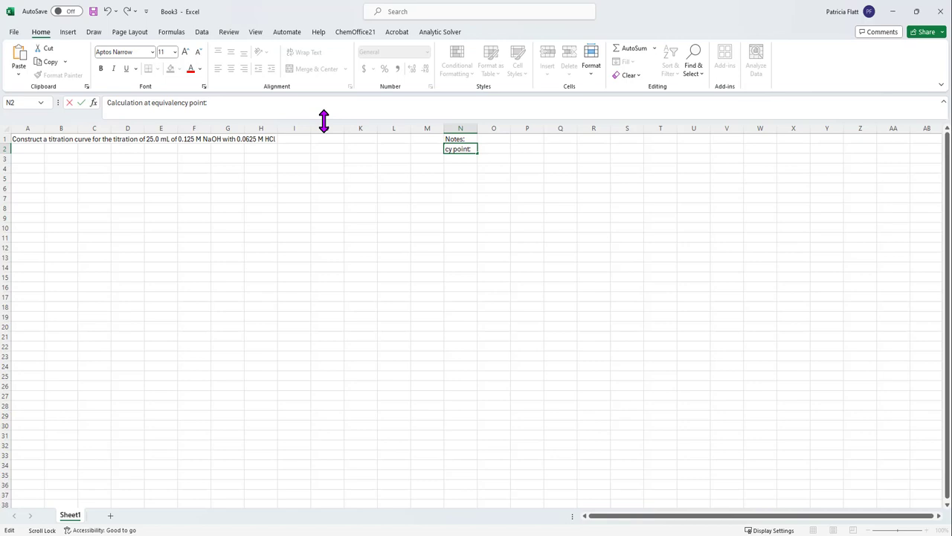
text( MaVa = MbVb)
click(461, 227)
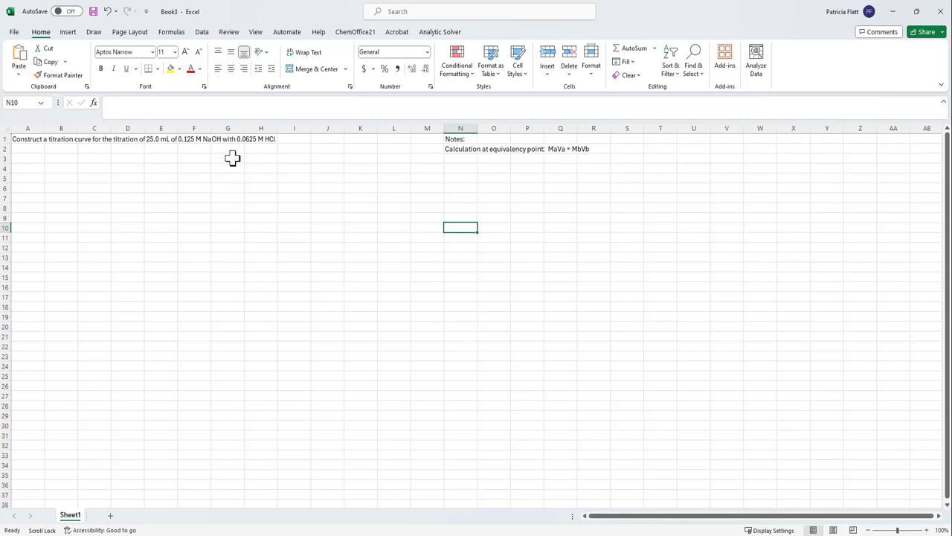
Step: Enter the given values in A3:C4 under their headings: [NaOH] M 0.125, V ml NaOH 25, [HCl] M 0.0625
click(34, 157)
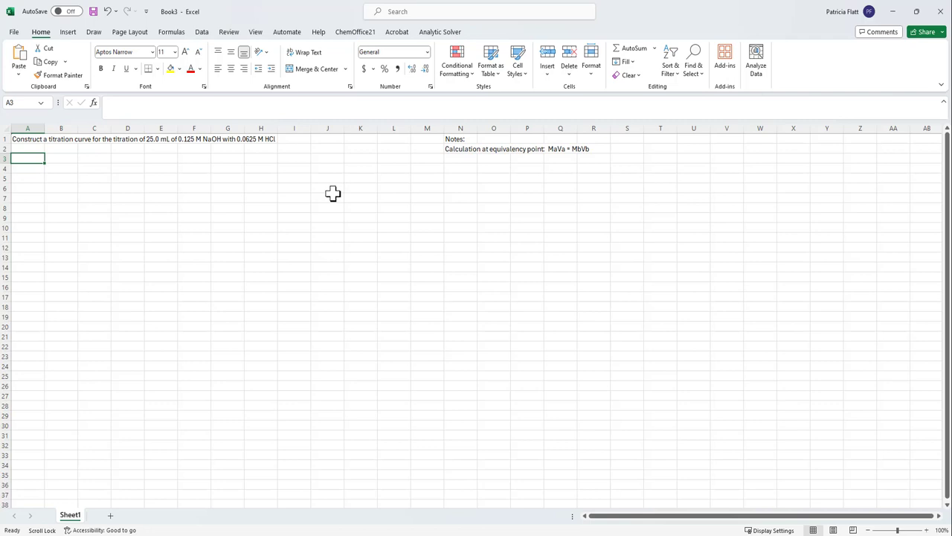
text([NaOH] M)
key(Return)
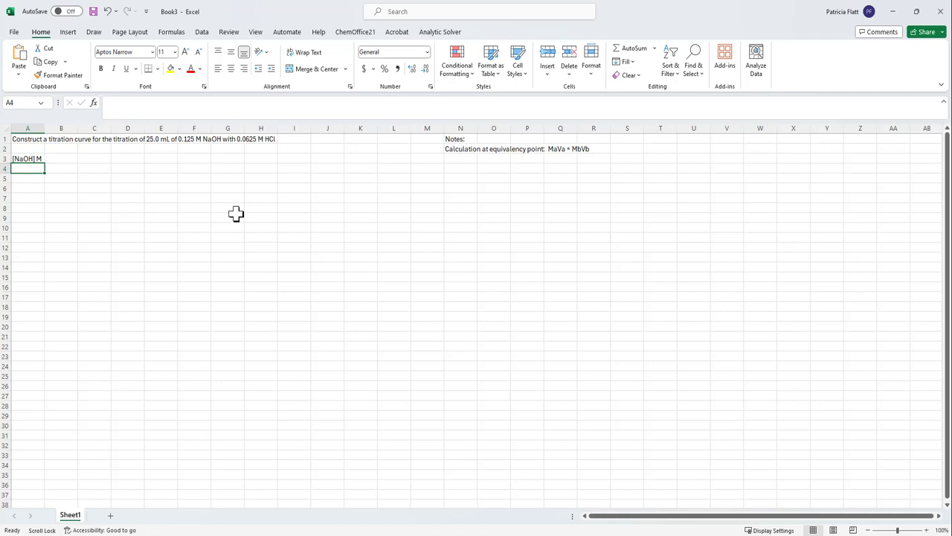
text(0.125)
click(66, 158)
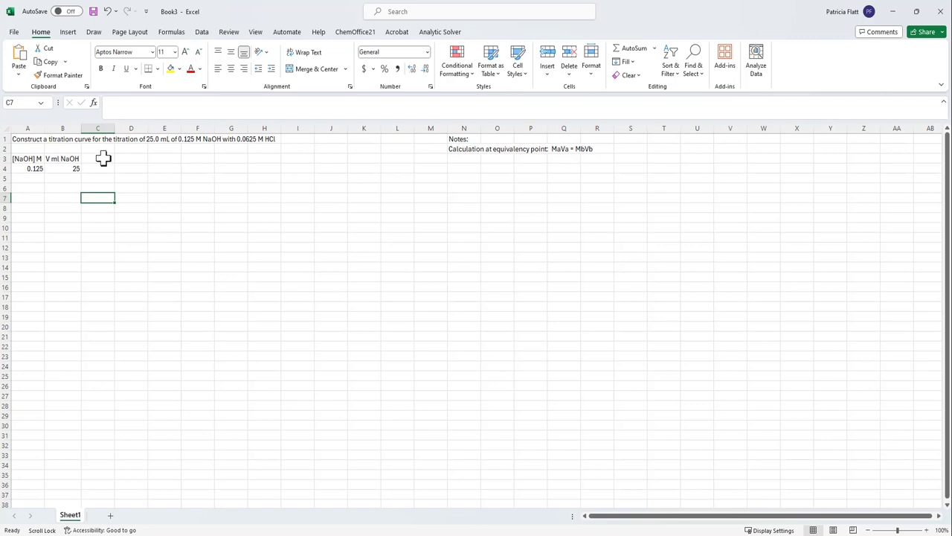
click(103, 158)
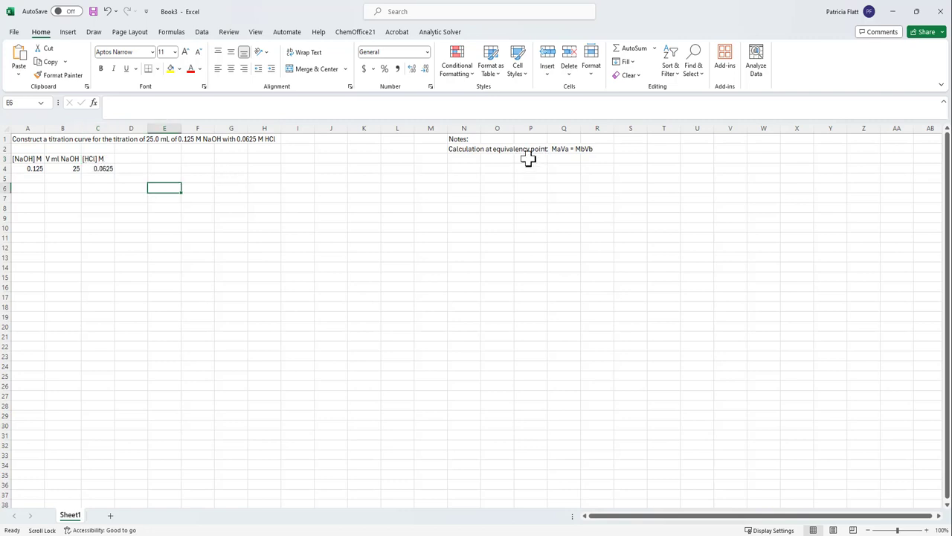
Step: Record the equivalence volume as 50 in Q3 with "ml HCl" in R3, and write the reaction "NaOH + HCl --> NaCl + H2O" in H2
click(526, 158)
click(569, 159)
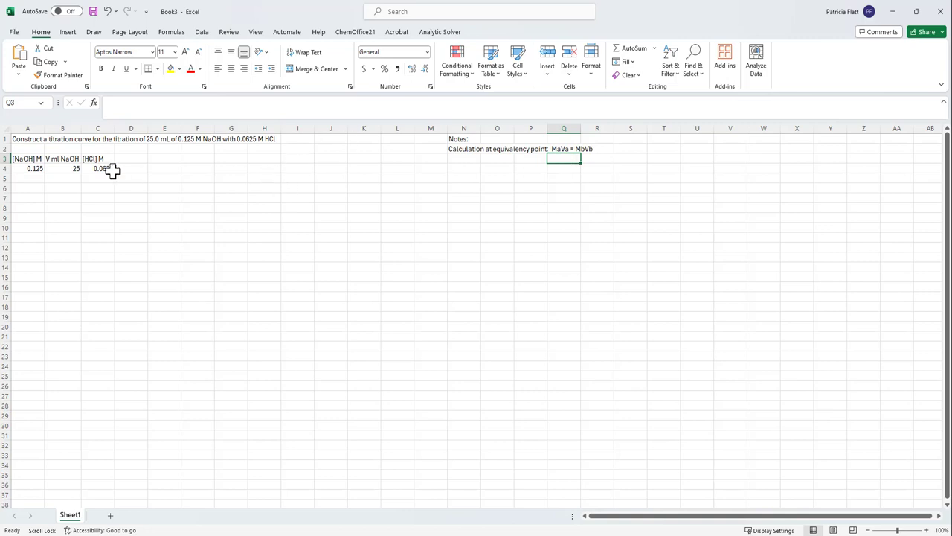
text(50)
click(595, 161)
text(ml)
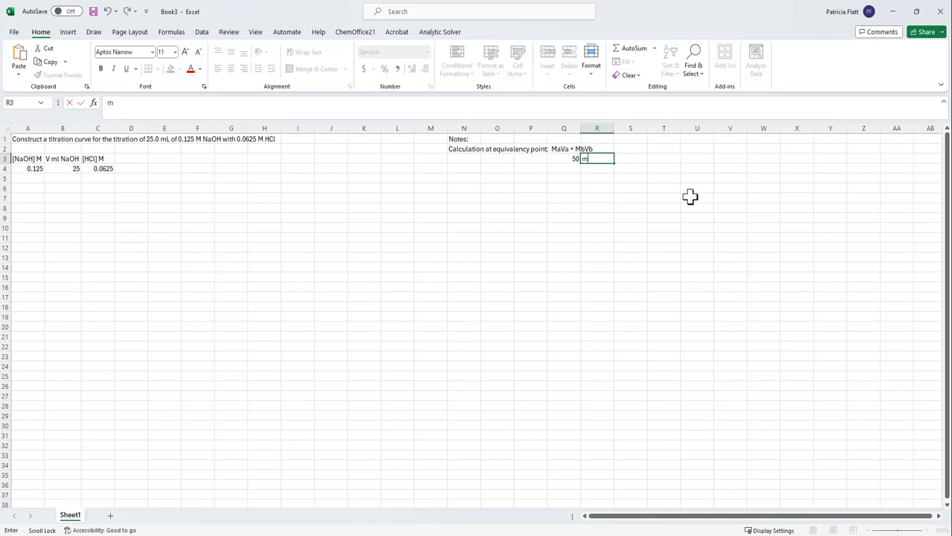
text( HCl)
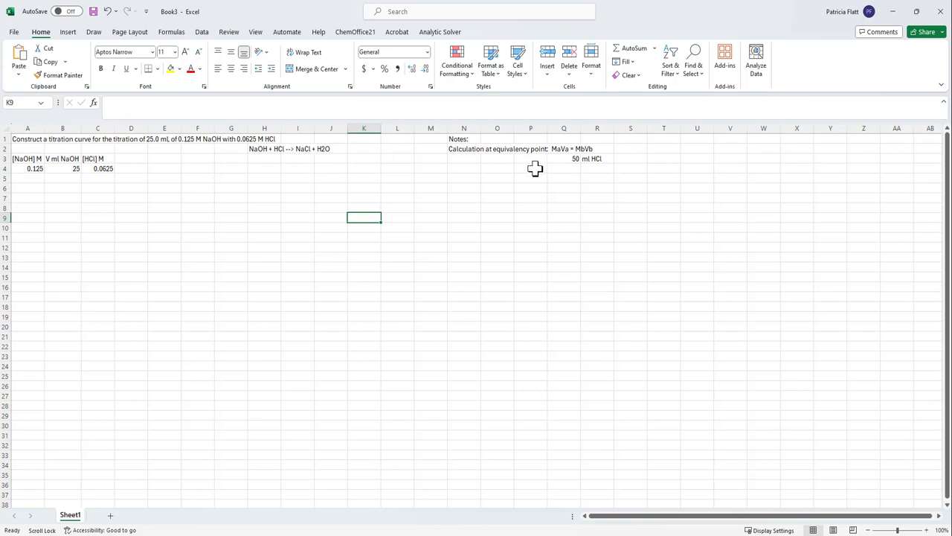
Step: Record the pH at the equivalency point with the label "pH" in O3 and the value 7 in P3
click(498, 158)
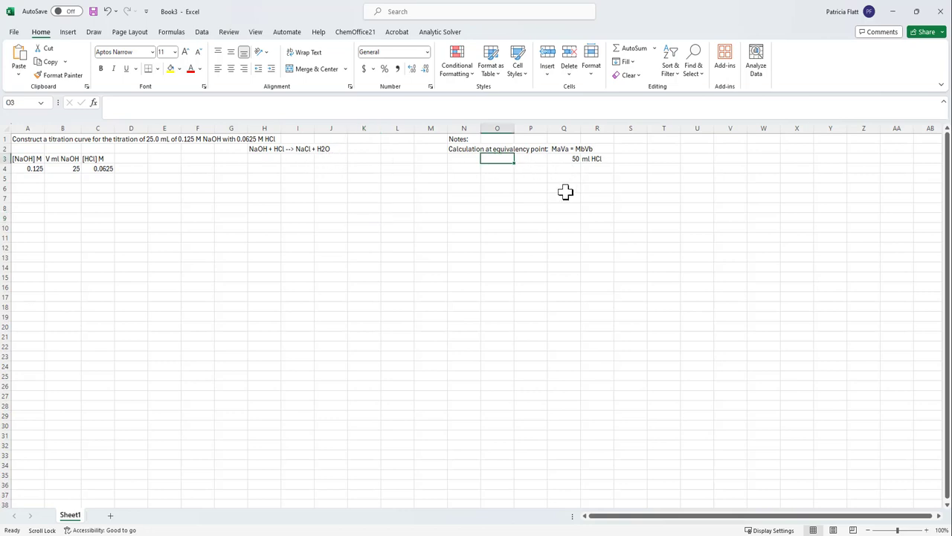
text(pH)
key(Tab)
text(7)
drag(530, 208, 545, 199)
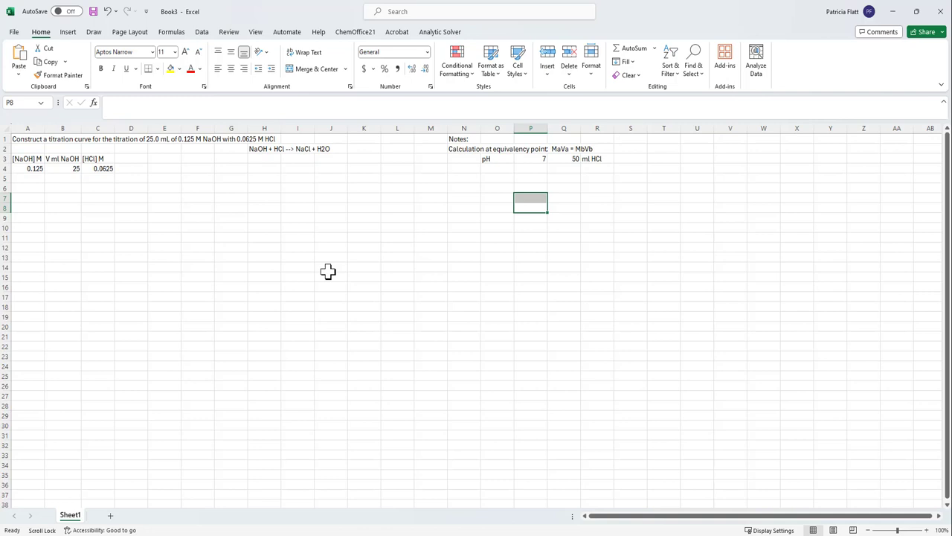
Step: Set up the data table headings "X-axis" and "Y-axis" in A6:B6, with "HCl (mL)" and "pH" beneath them in A7:B7
click(35, 187)
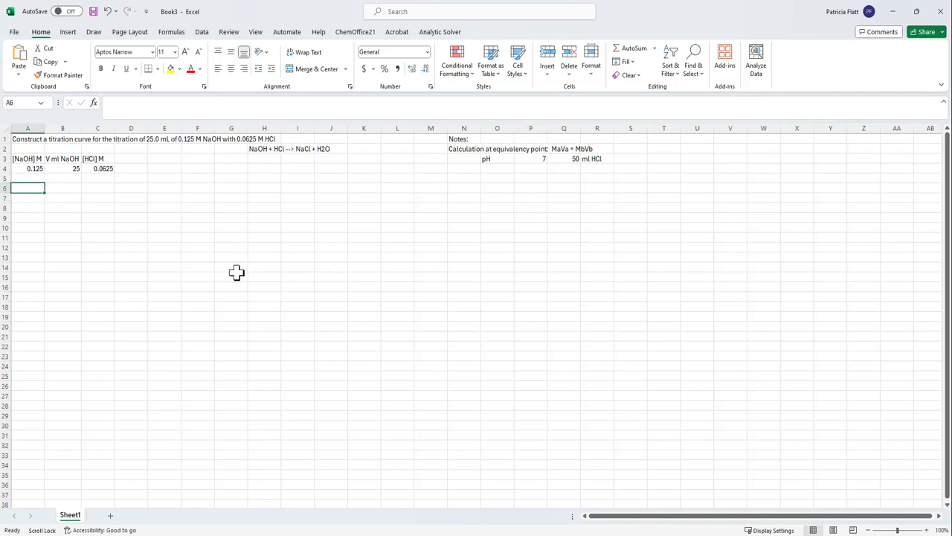
text(X-axis)
click(70, 188)
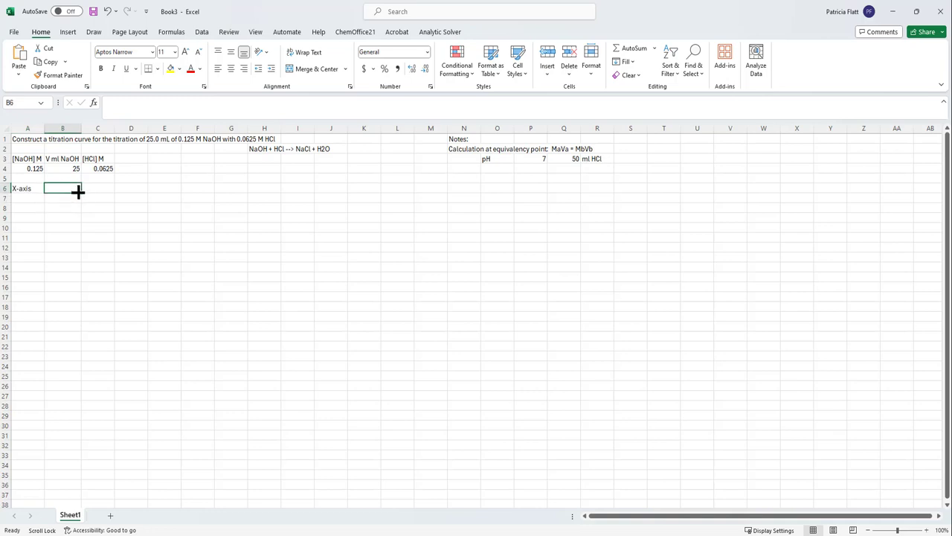
text(Y-axis)
click(23, 199)
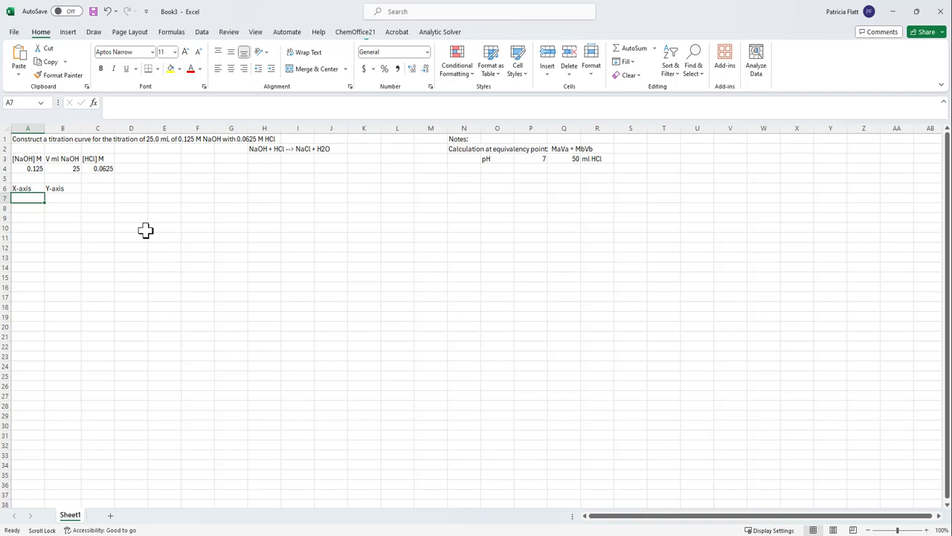
text(HCl (mL))
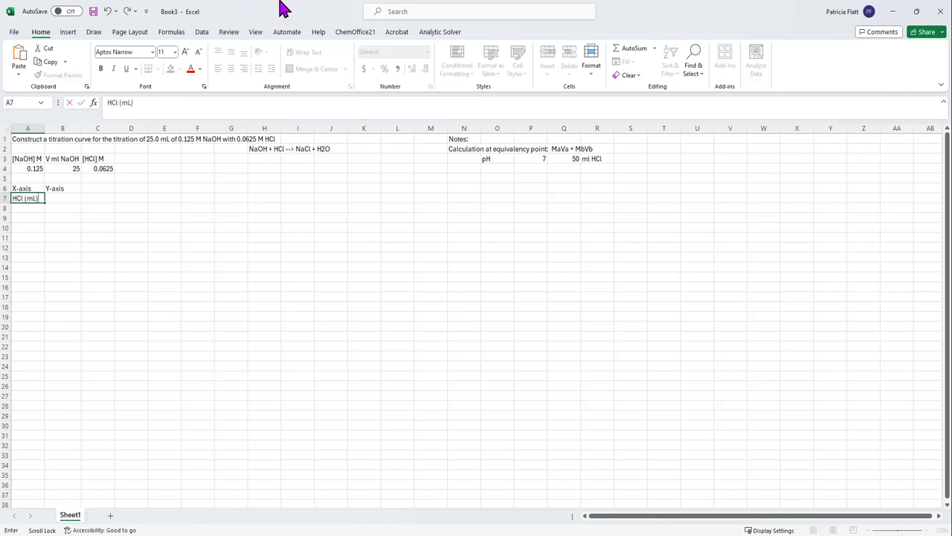
click(76, 199)
text(pH)
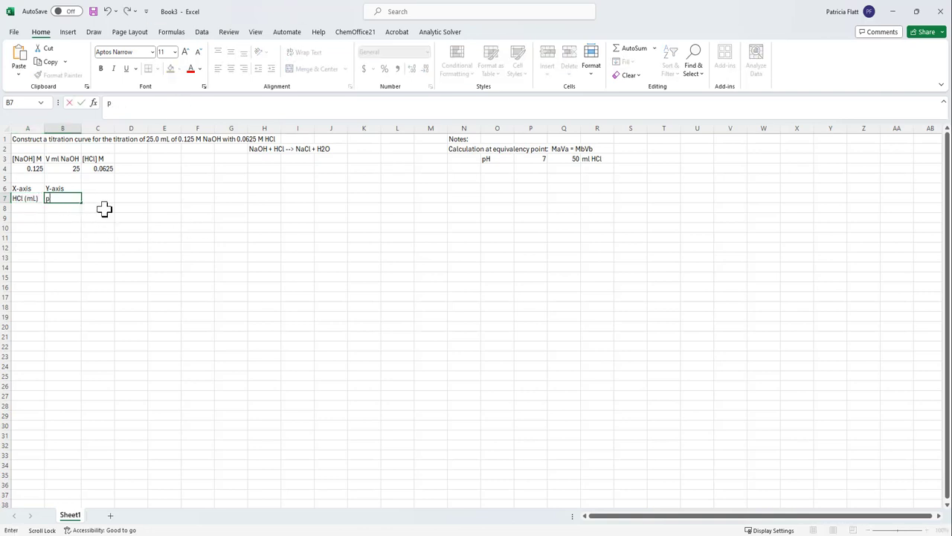
click(124, 217)
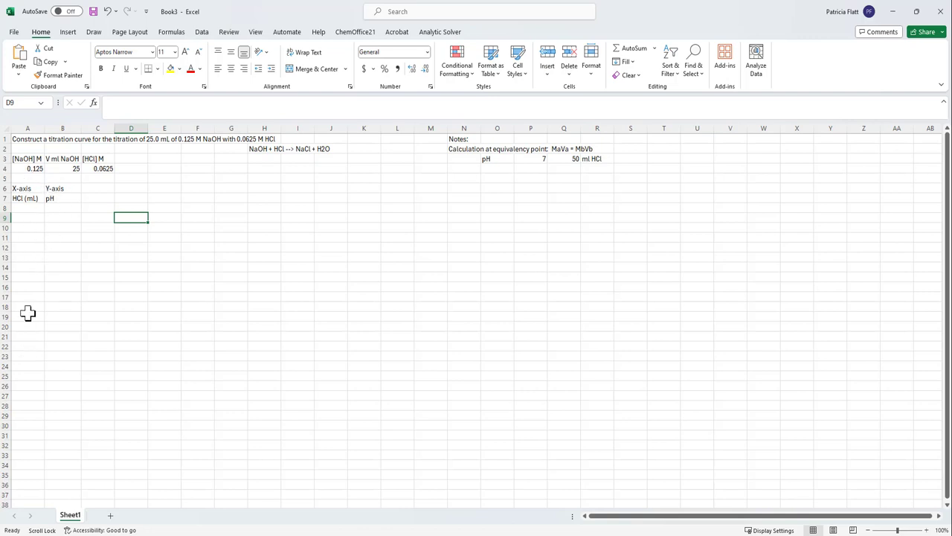
Step: List HCl volumes from 5 to 100 in steps of 5, skipping 45, in A8:A26, and enter pH 7.0 for the 50 mL row
click(34, 208)
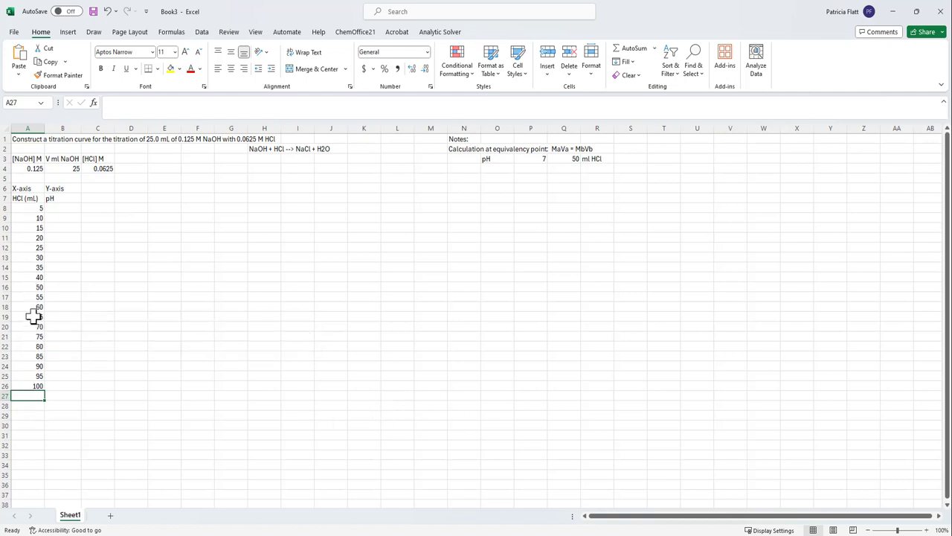
click(63, 288)
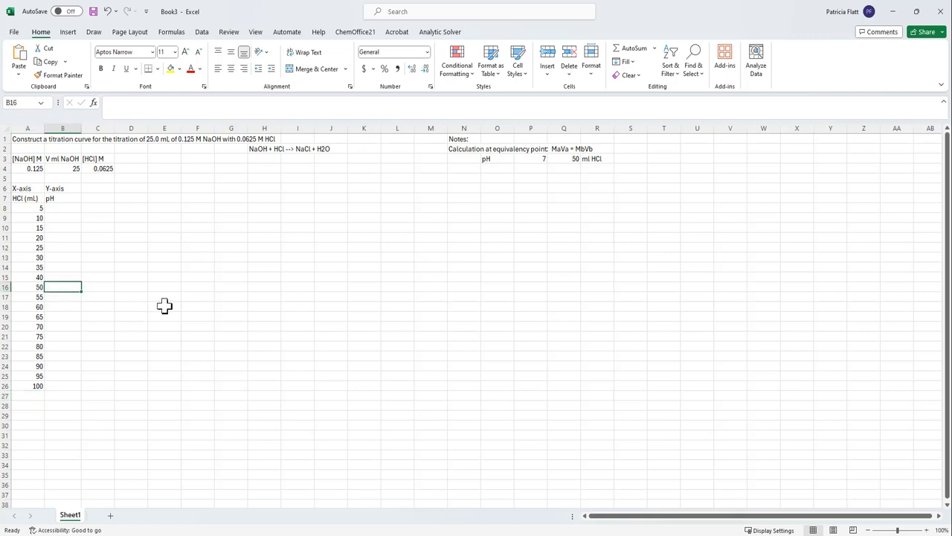
text(7)
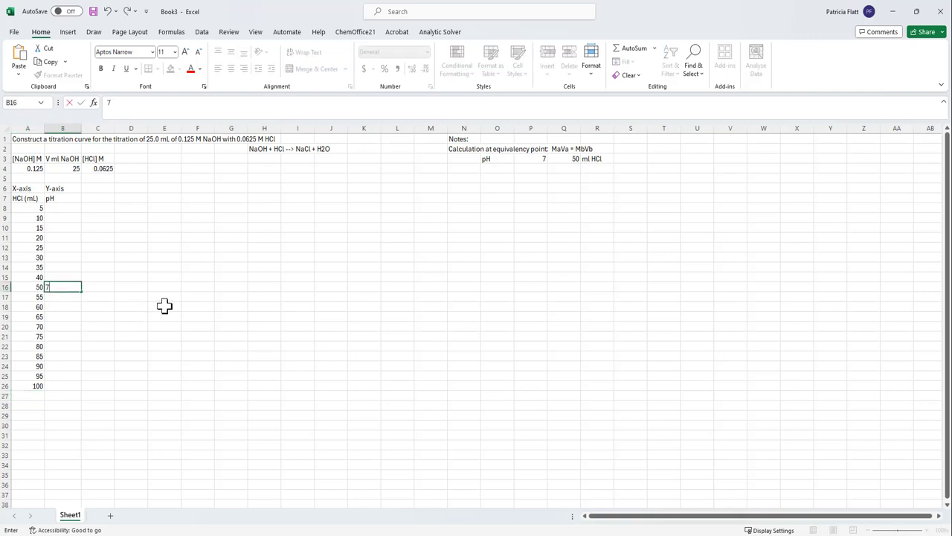
text(.0)
click(75, 406)
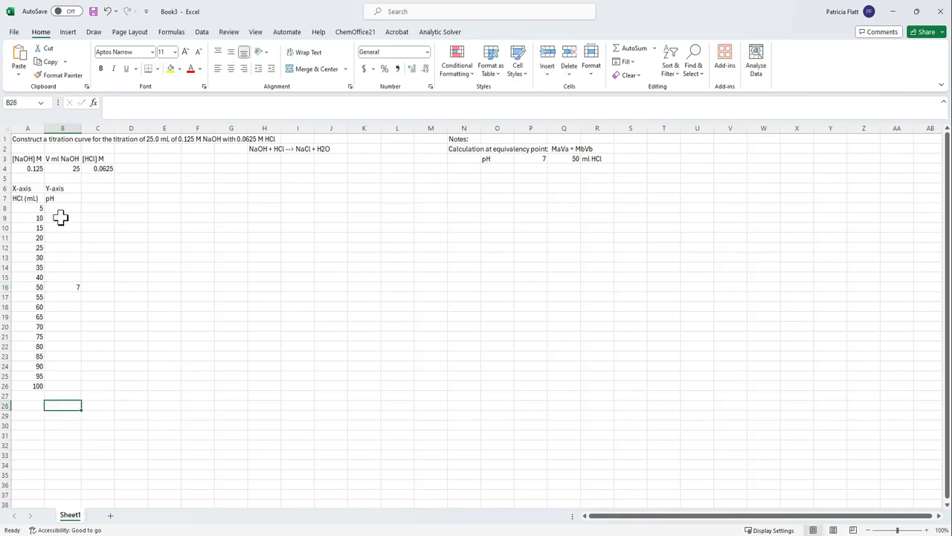
Step: Format the pH cells B8:B26 as Number with two decimal places
click(71, 286)
drag(66, 208, 61, 383)
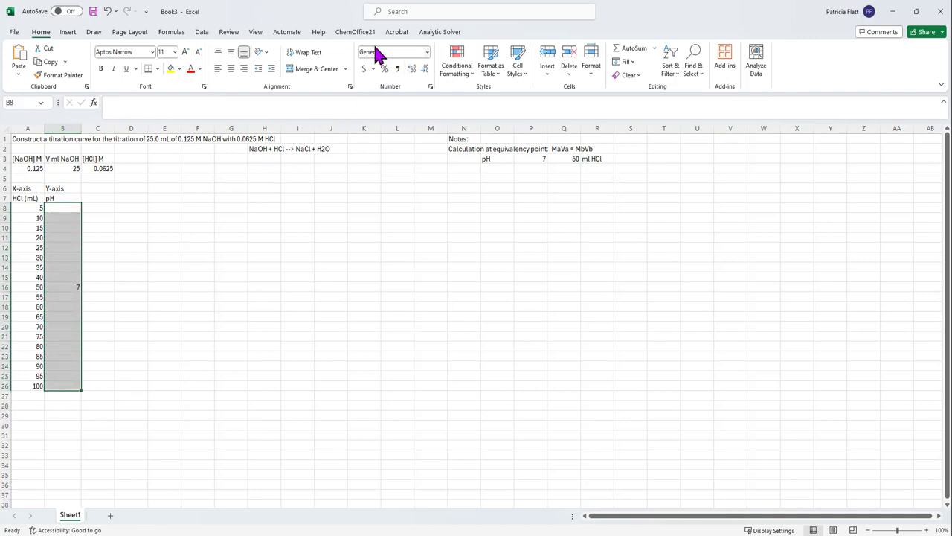
click(429, 54)
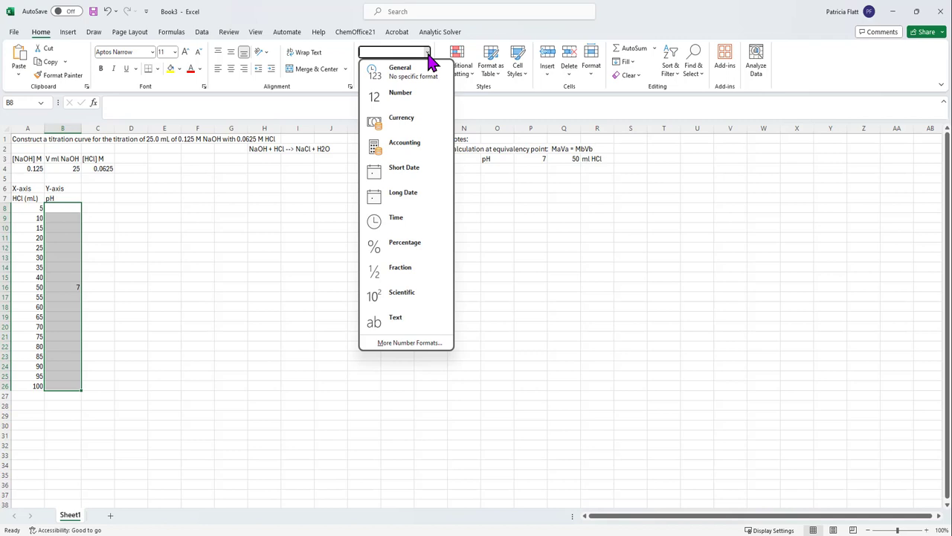
click(409, 97)
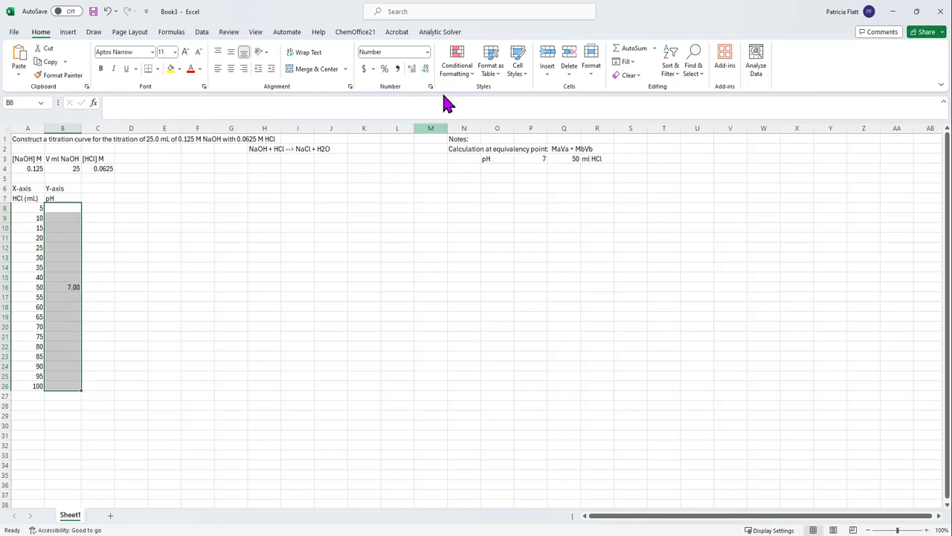
click(427, 69)
click(414, 70)
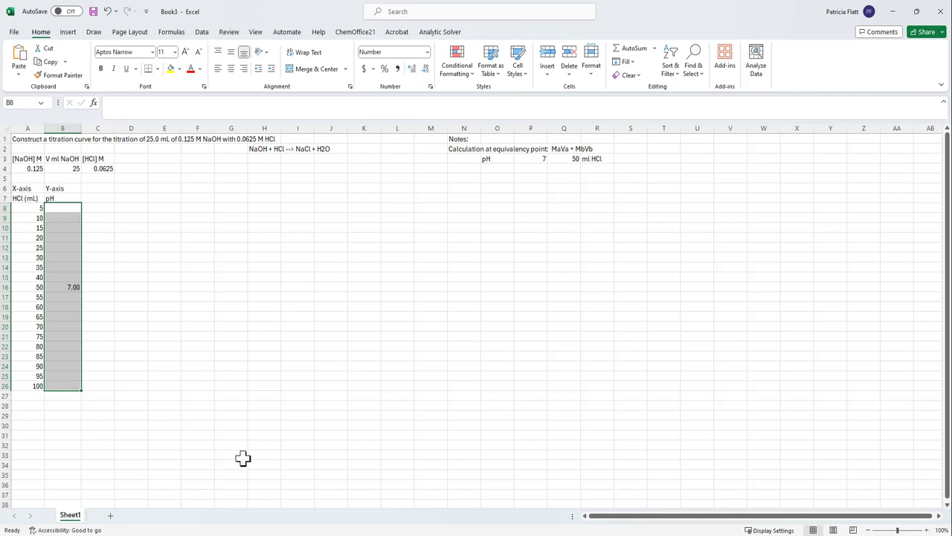
click(104, 417)
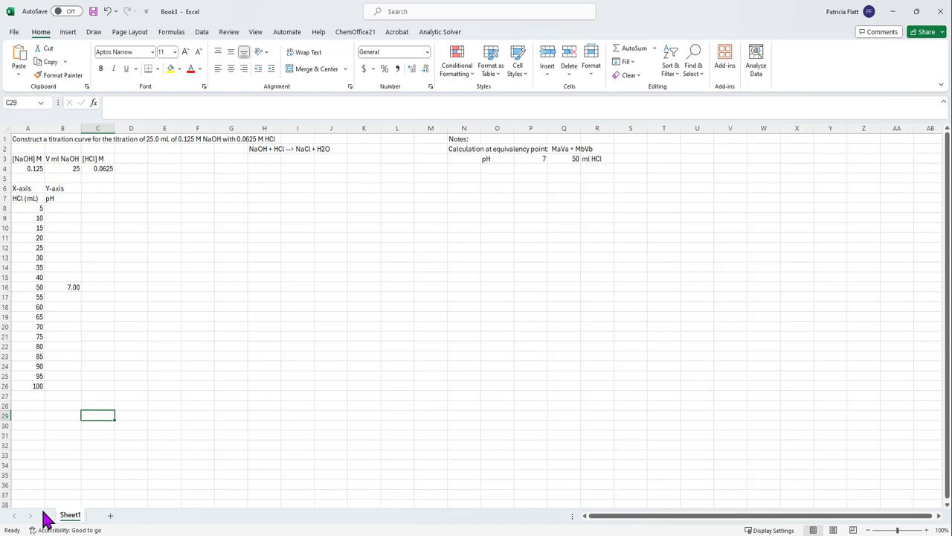
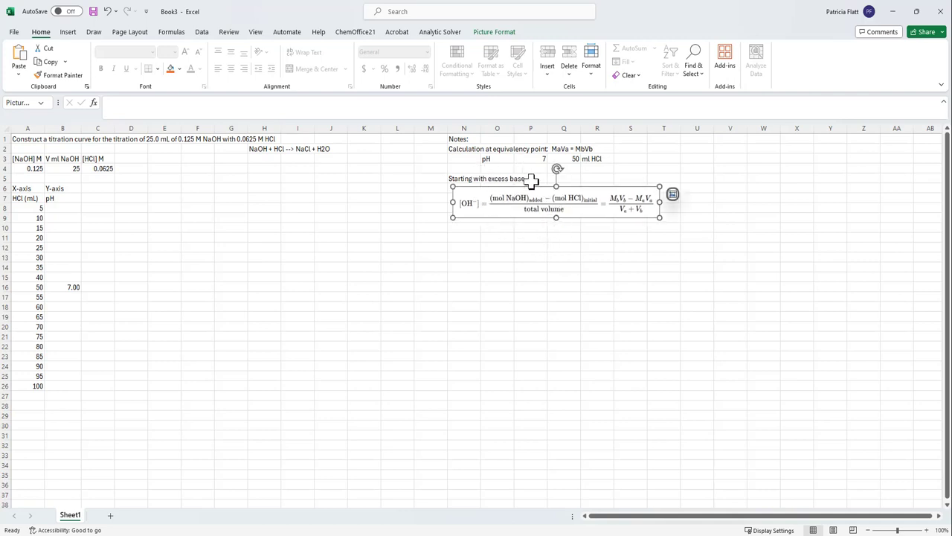
Step: Extend the note in N5 above the formula picture to read "Starting with excess base: Before equivalency Point"
click(517, 178)
click(470, 177)
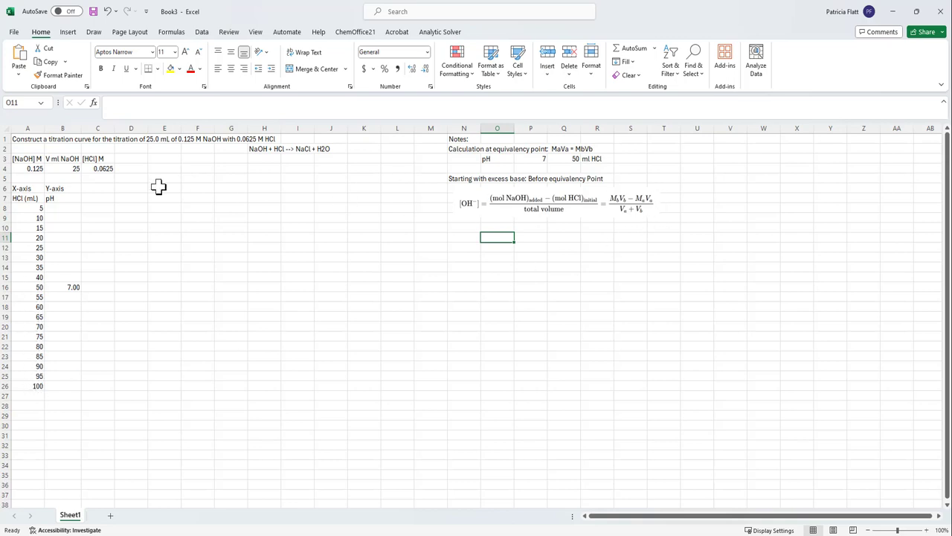
Step: Add the column heading "Solution" in C6 with "Total Volume (mL)" beneath it in C7
click(102, 189)
click(101, 198)
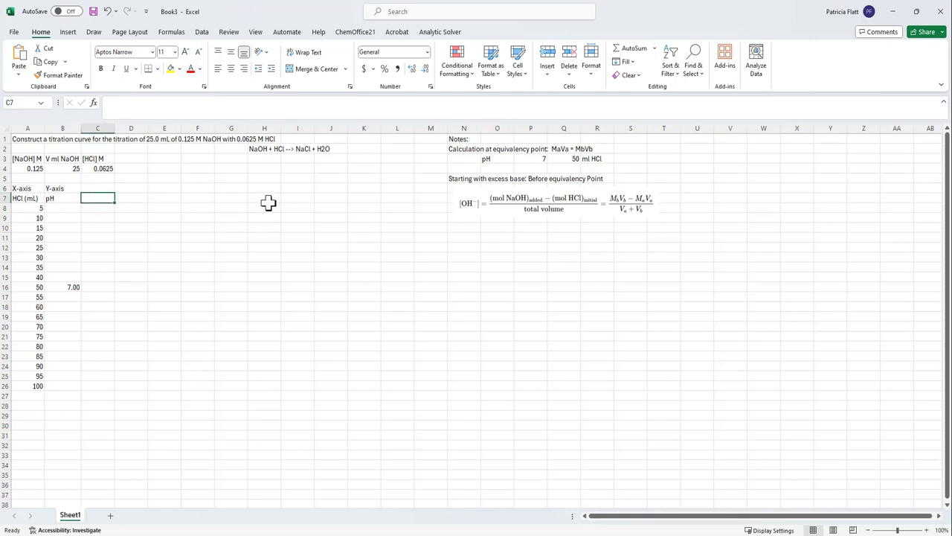
click(102, 189)
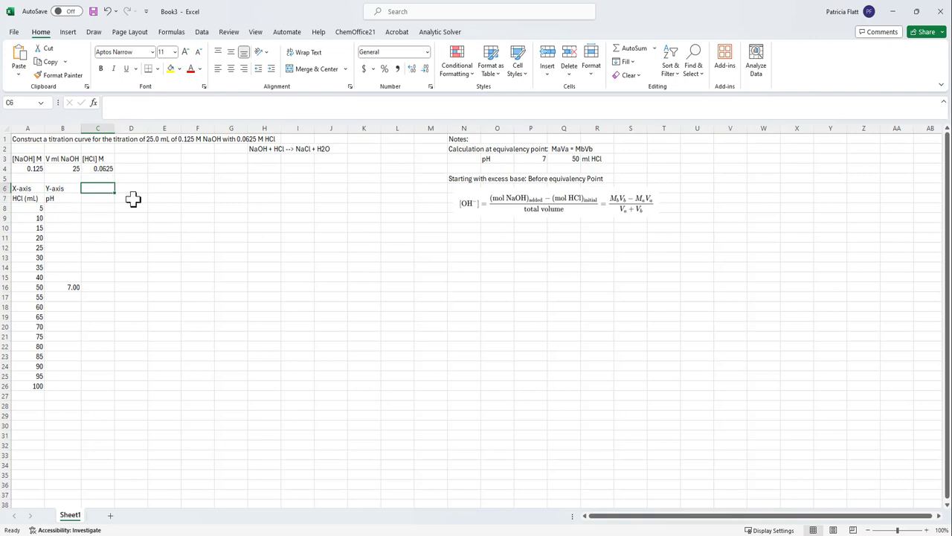
text(Solutio)
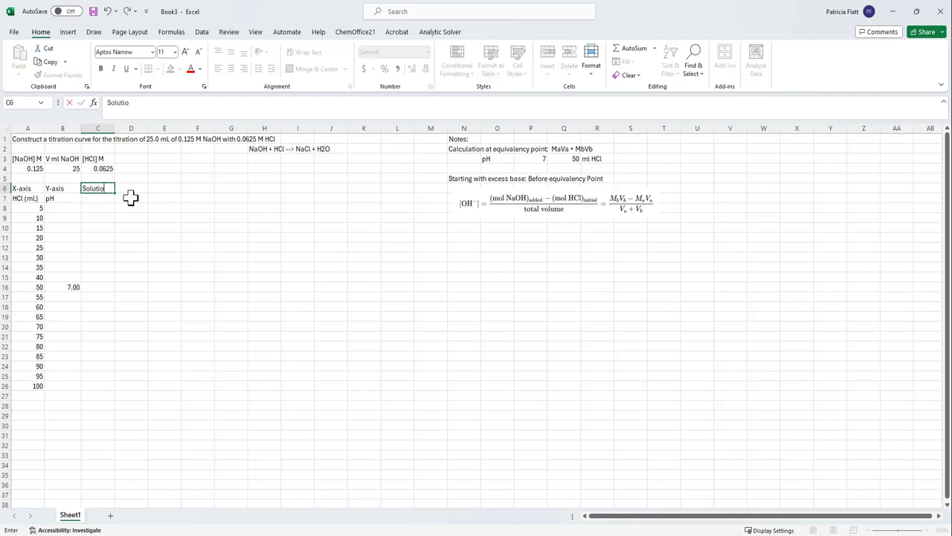
text(n)
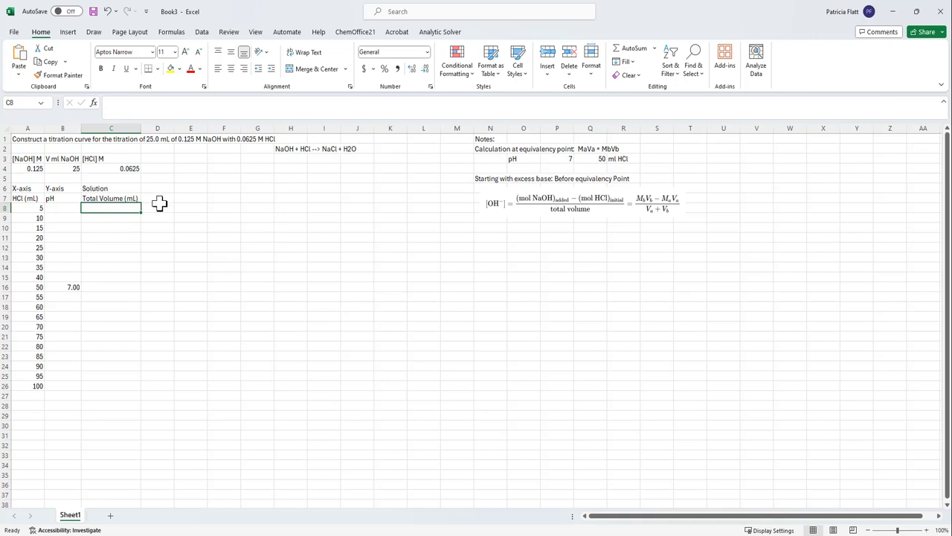
Step: Calculate the total volume in C8 with =$B$4+A8 and fill the formula down to C26
text(=$)
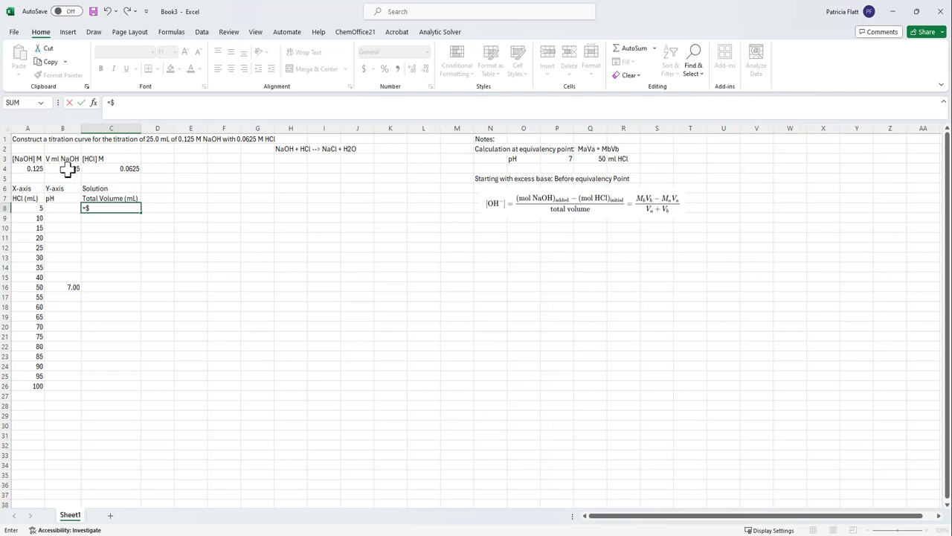
click(137, 206)
text($B$4)
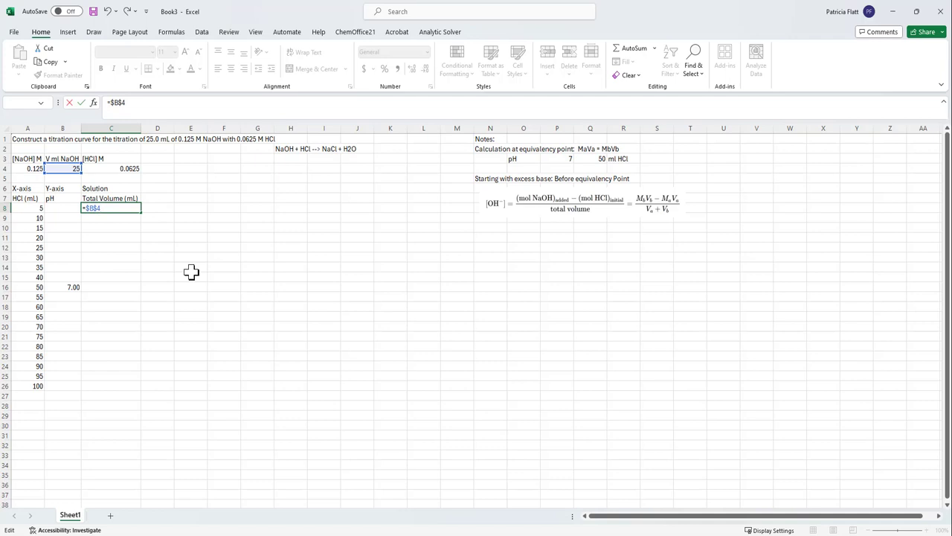
text(+)
click(28, 209)
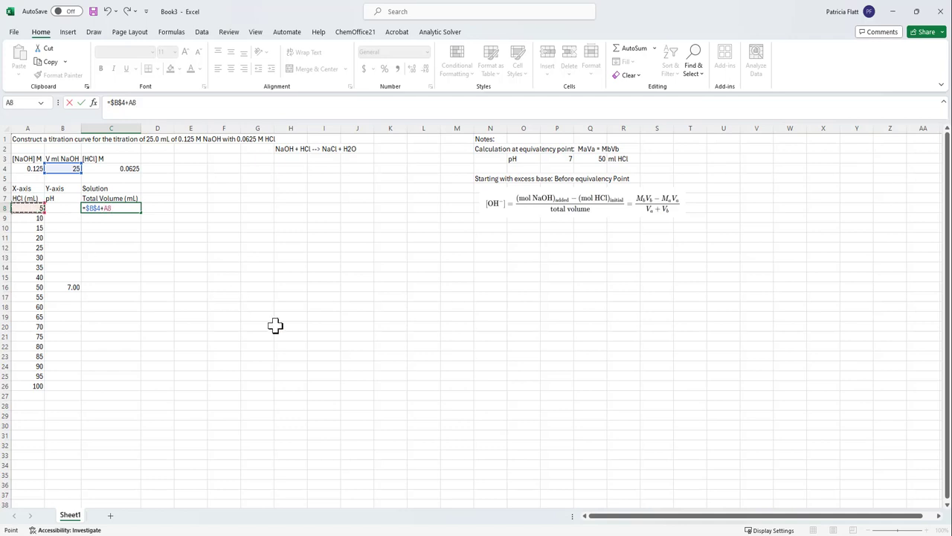
key(Return)
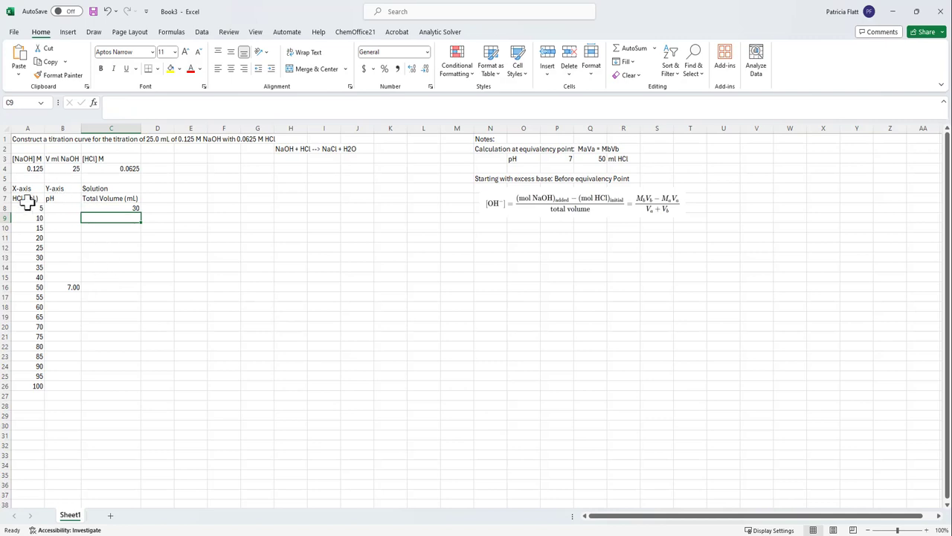
click(119, 208)
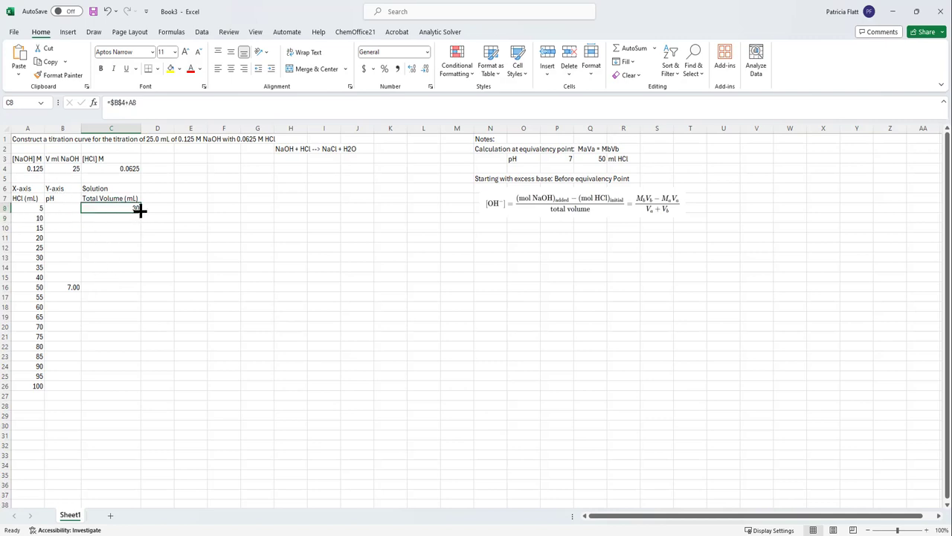
drag(140, 212, 141, 397)
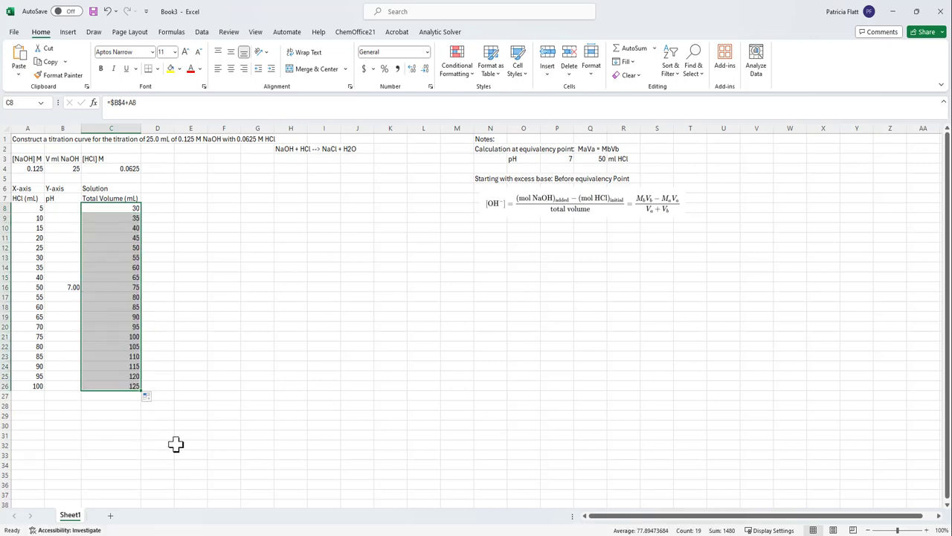
click(117, 403)
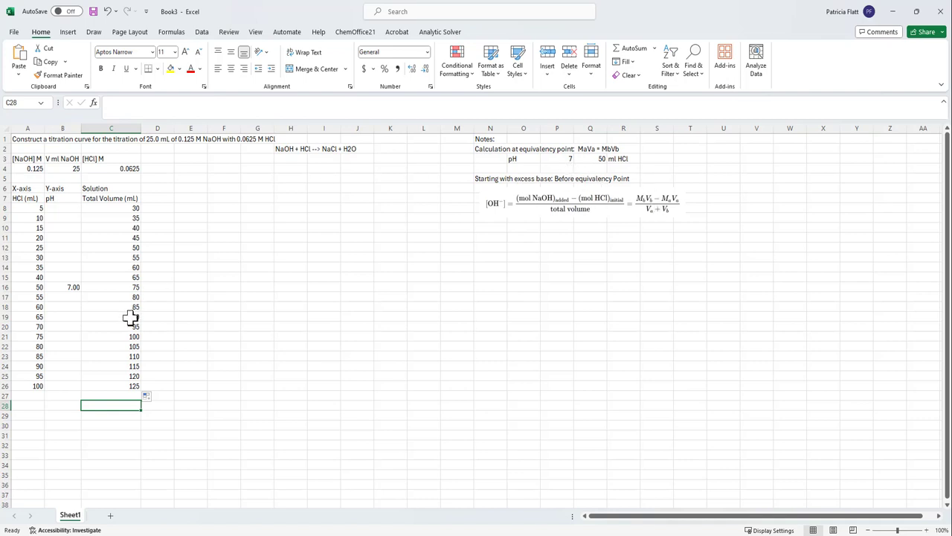
Step: Add the column heading "[OH-] M" in D6
click(154, 187)
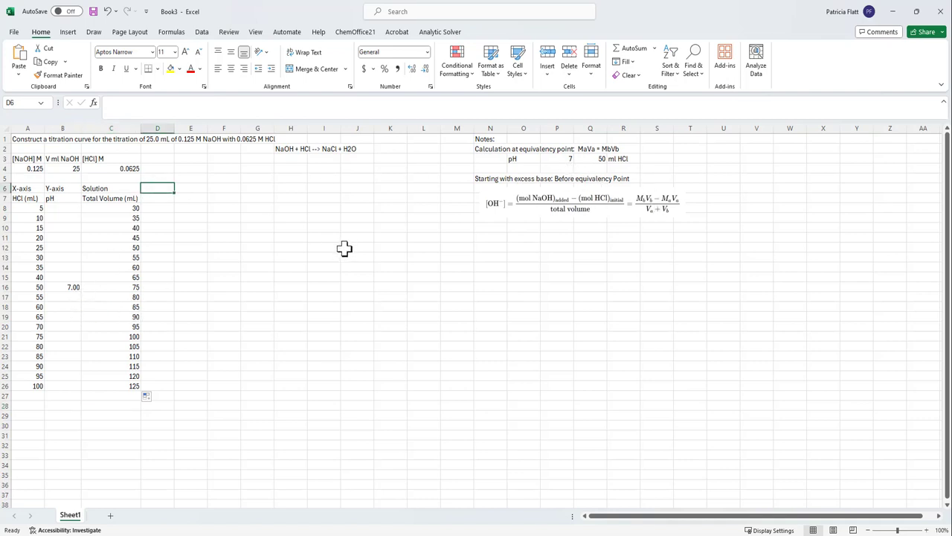
text([OH-] M)
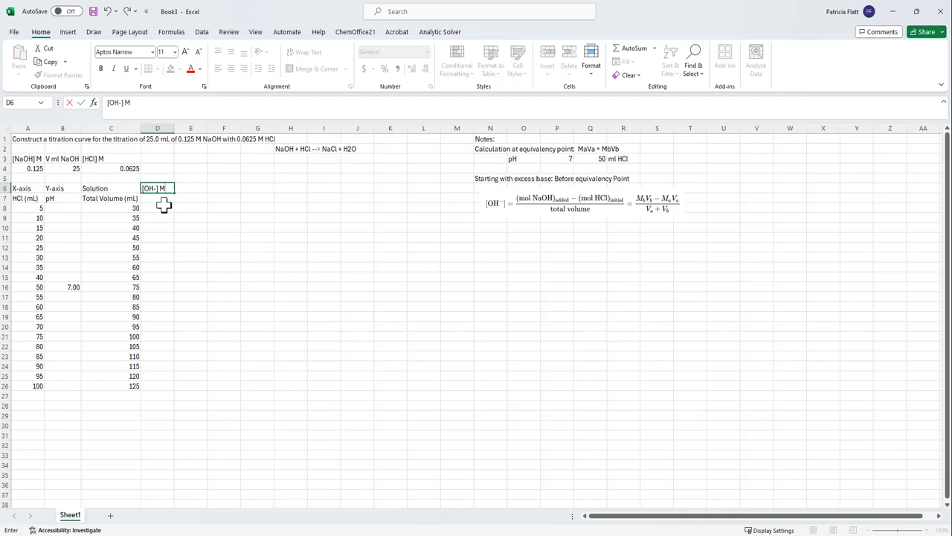
click(164, 206)
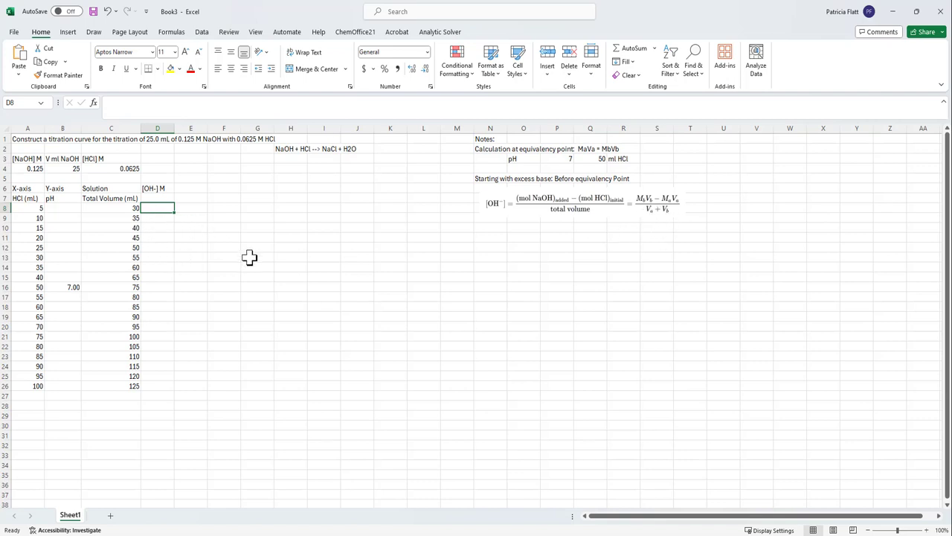
Step: Calculate the hydroxide concentration in D8 with =($A$4*$B$4-$C$4*A8)/C8 and fill the formula down to D15
text(=)
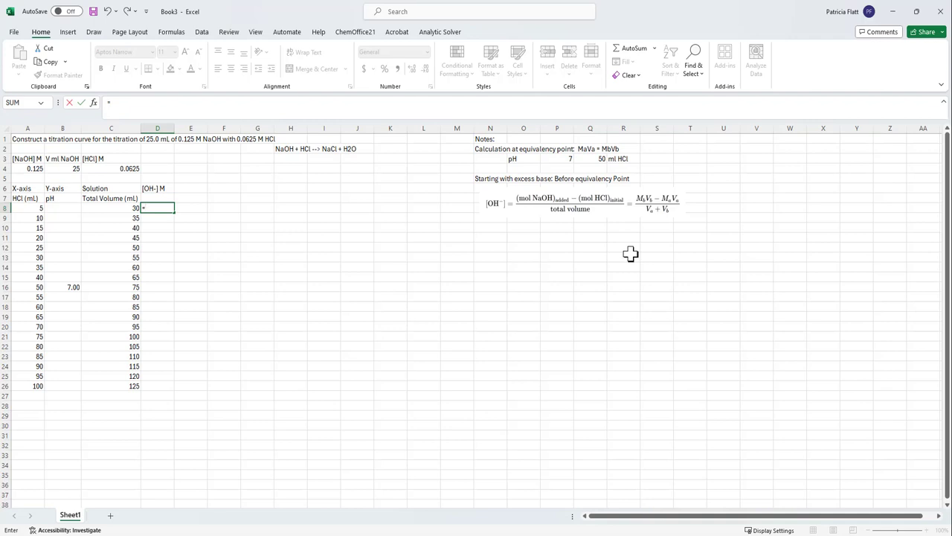
text(($)
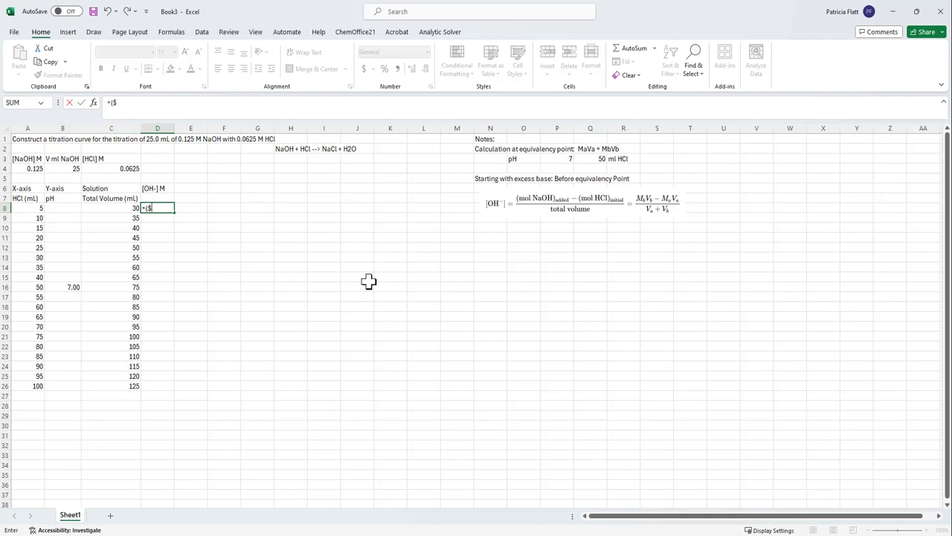
text(A$4*)
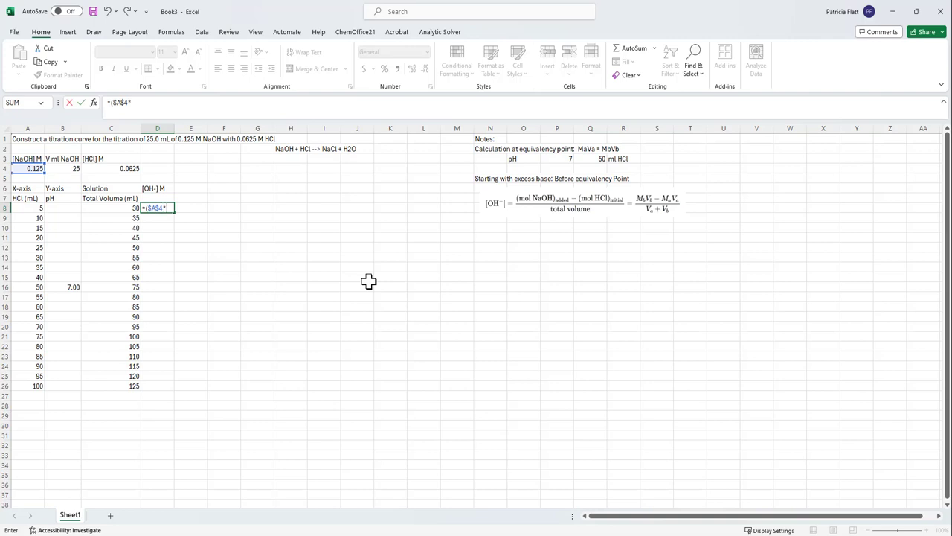
text($B$4)
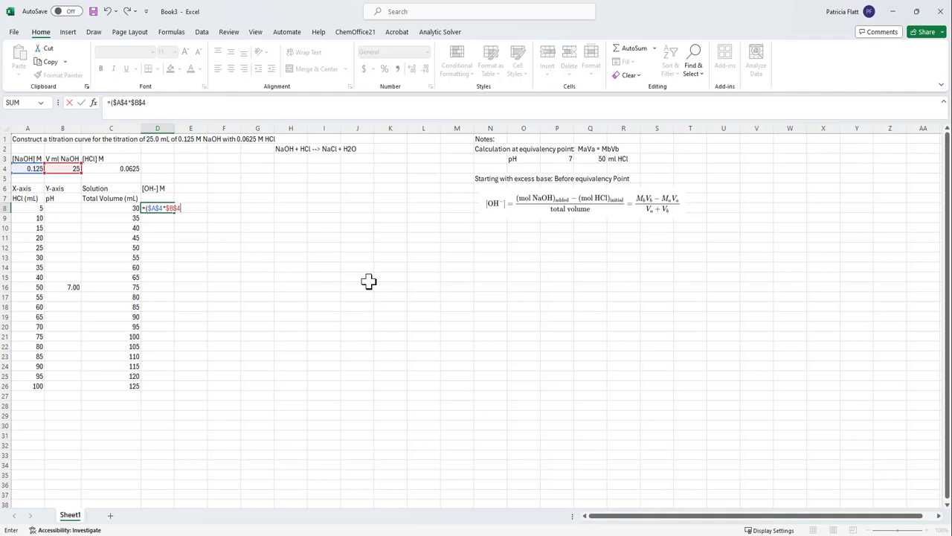
text(-)
text($C$4*)
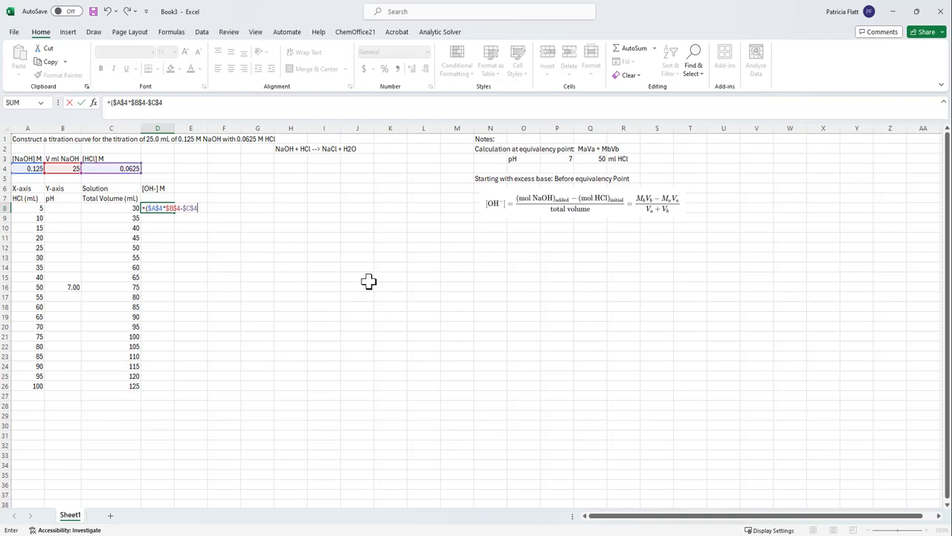
click(30, 208)
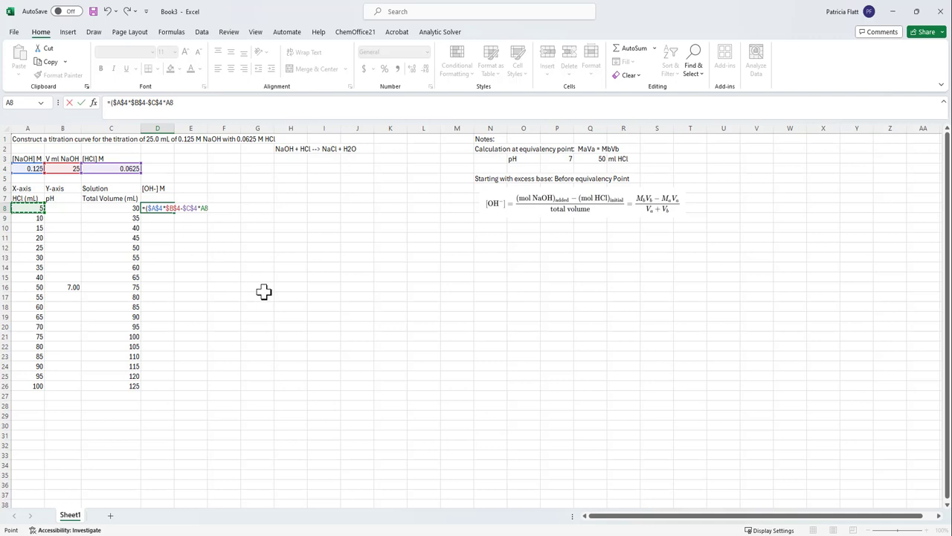
text()/)
click(115, 209)
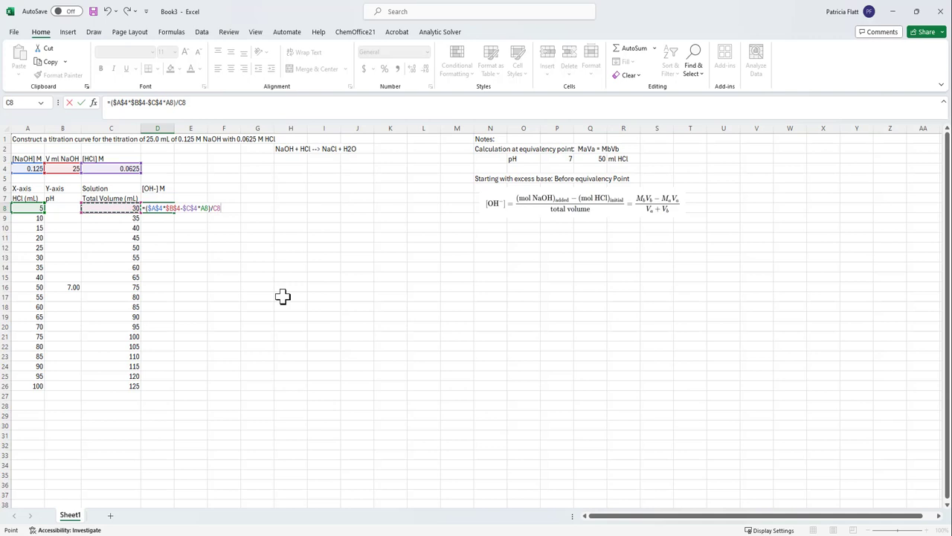
key(Return)
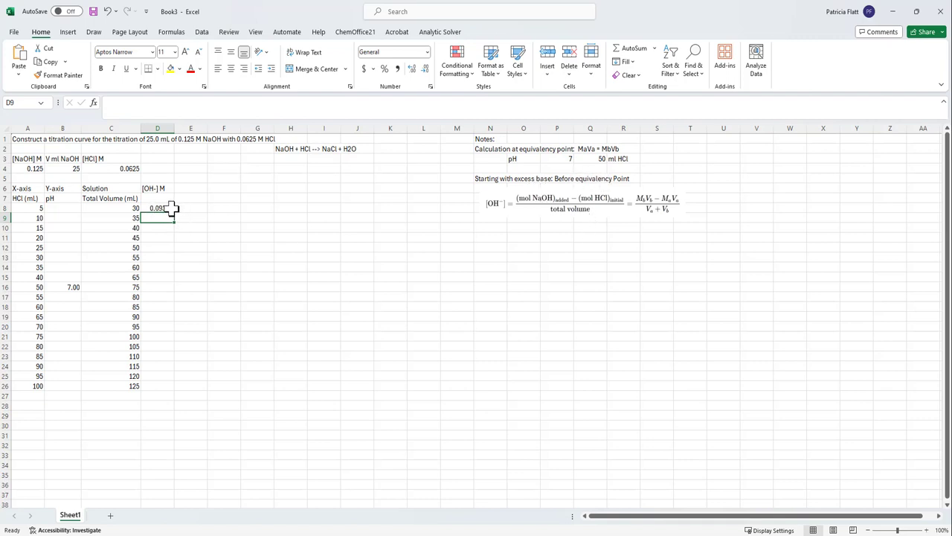
click(169, 209)
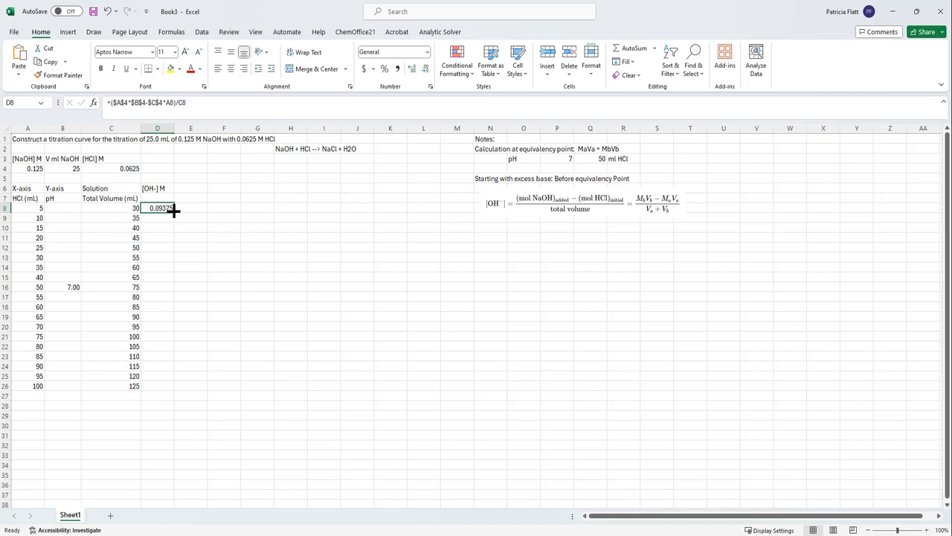
drag(174, 211, 169, 282)
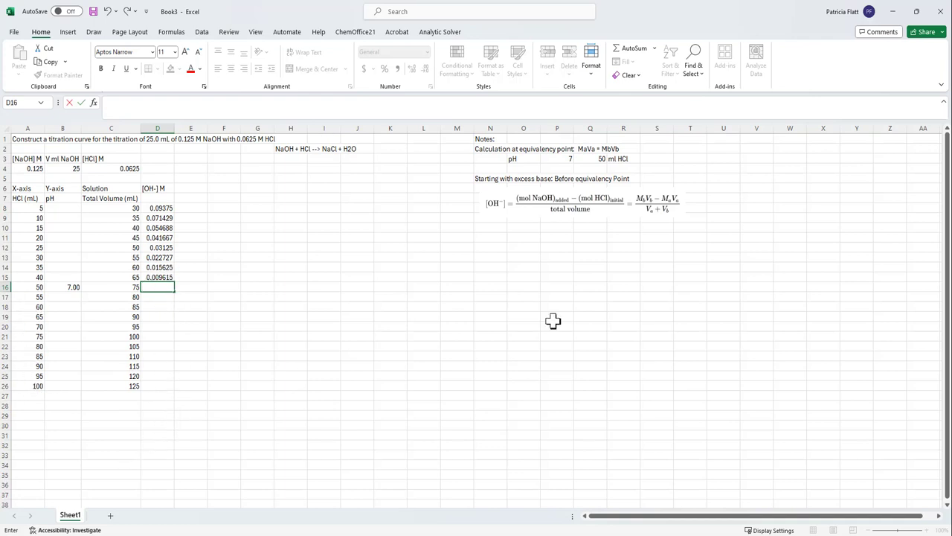
Step: Add the note "After the equivalency point" in N10 and paste the copied [HCl] formula picture directly beneath it
click(487, 228)
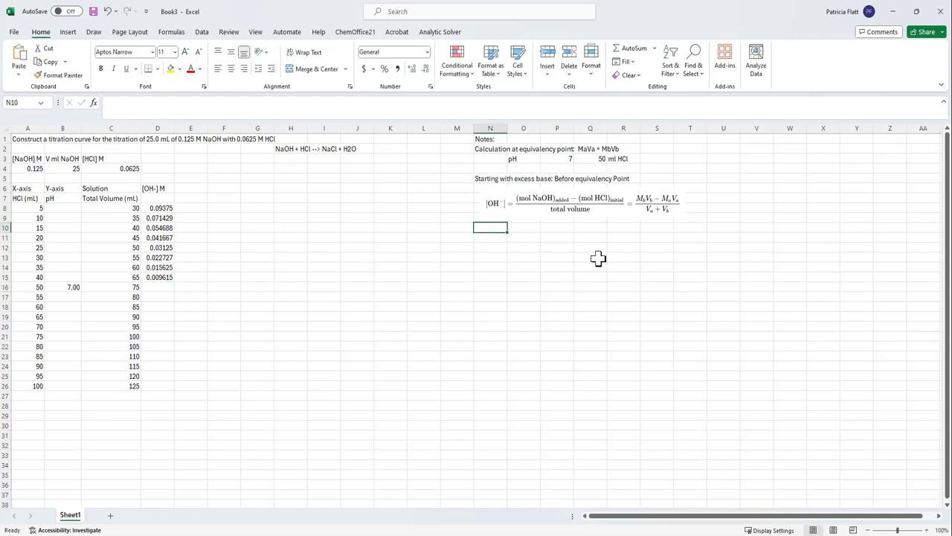
text(After the equivalency point)
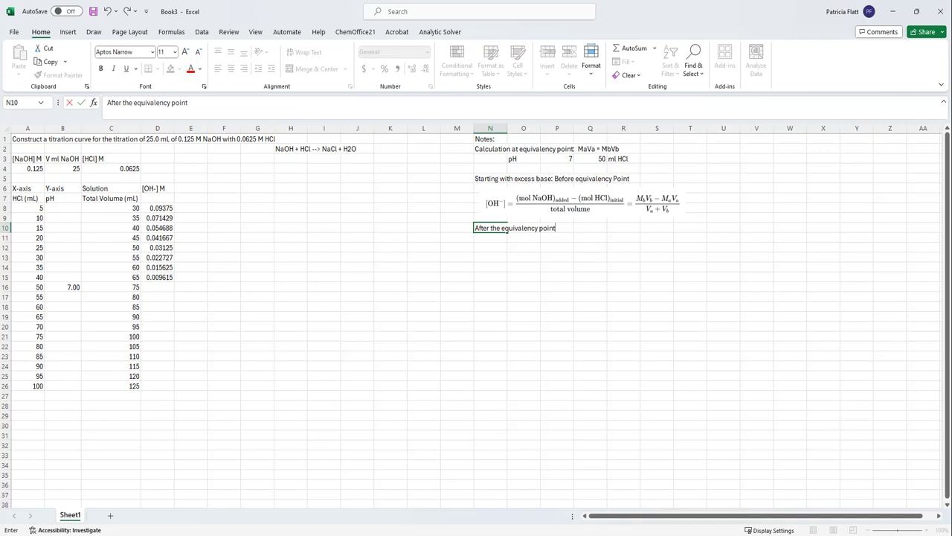
key(Return)
key(Return)
key(ctrl+v)
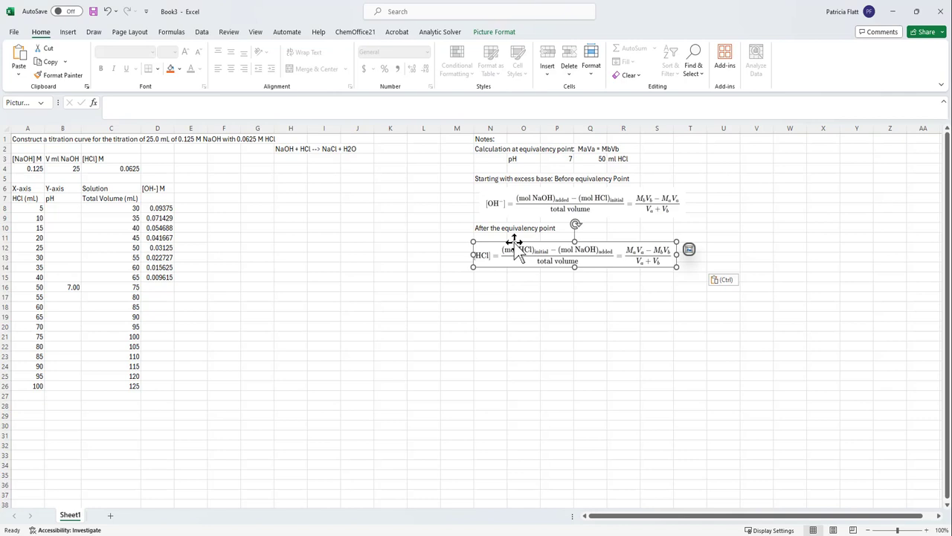
drag(514, 242, 518, 235)
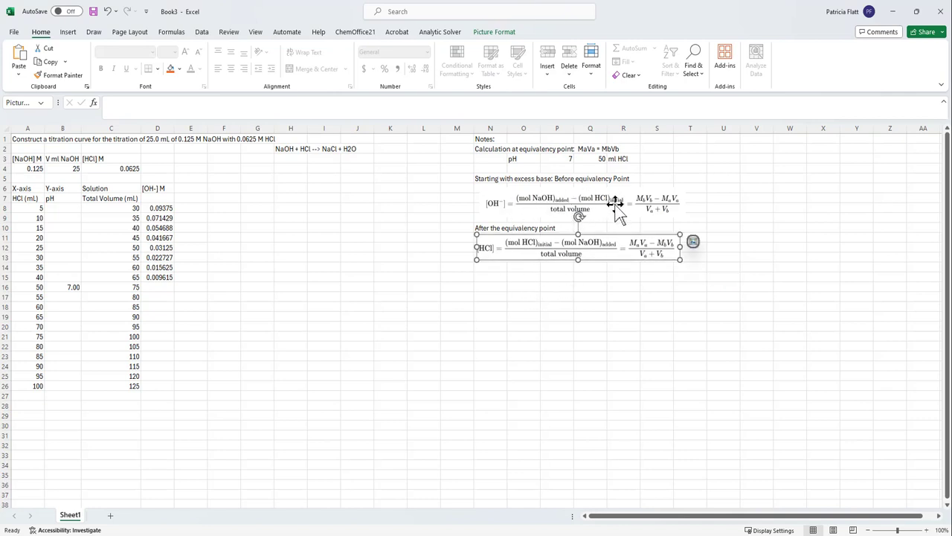
key(Escape)
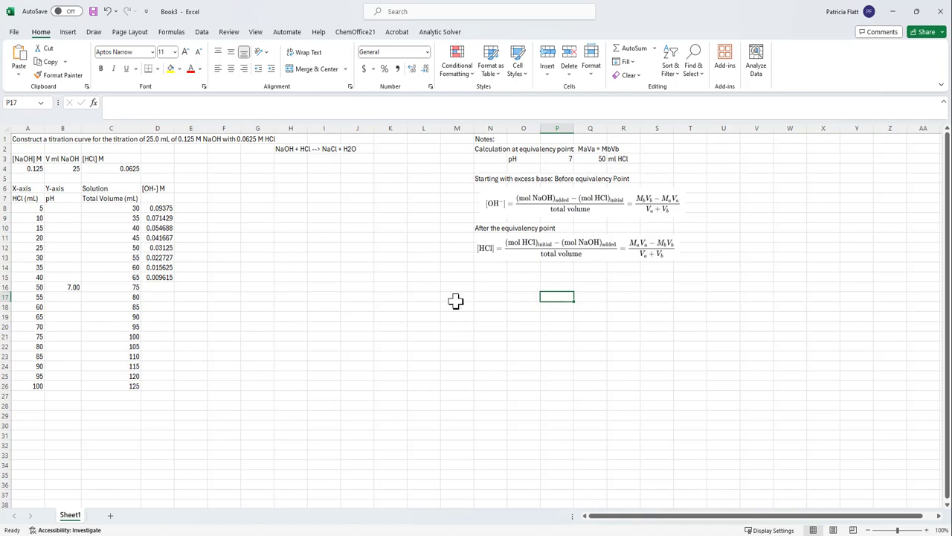
Step: Enter the note "[H3O+]" in N14 below the [HCl] formula picture
click(485, 267)
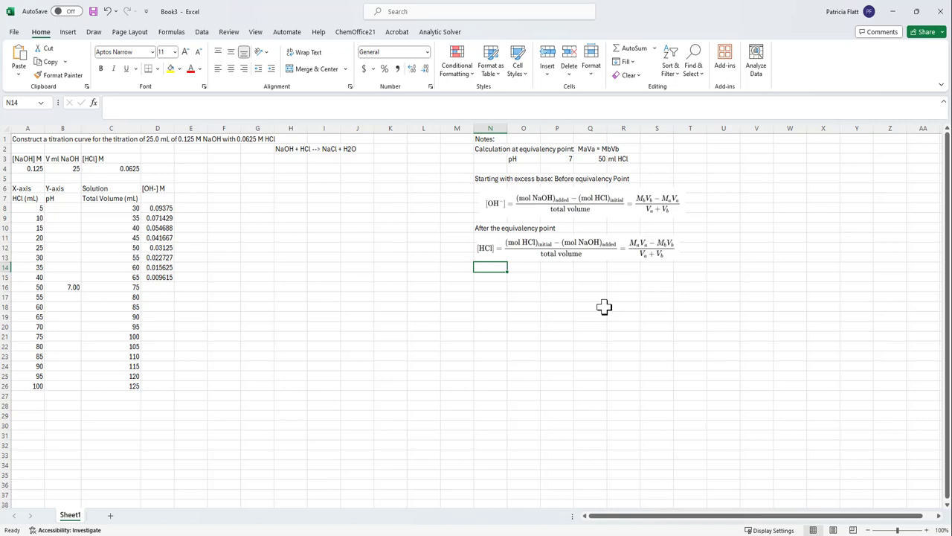
text([)
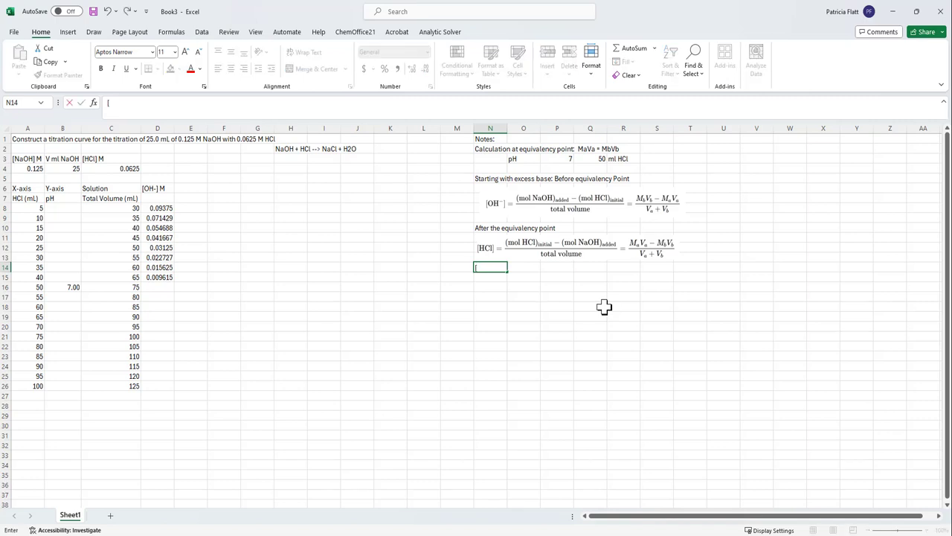
text(H3O+)
text(])
key(Return)
key(Return)
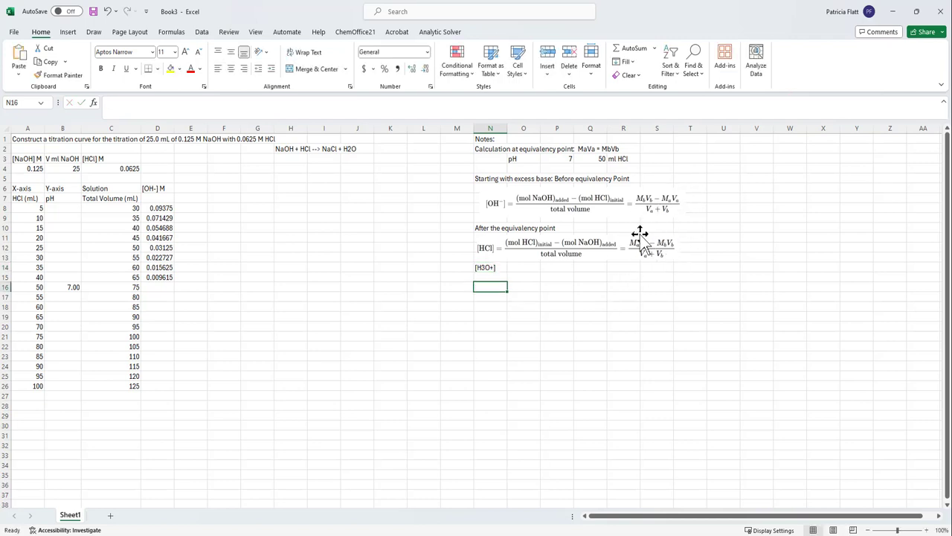
Step: Add the column heading "[H3O+]" in E6
click(188, 186)
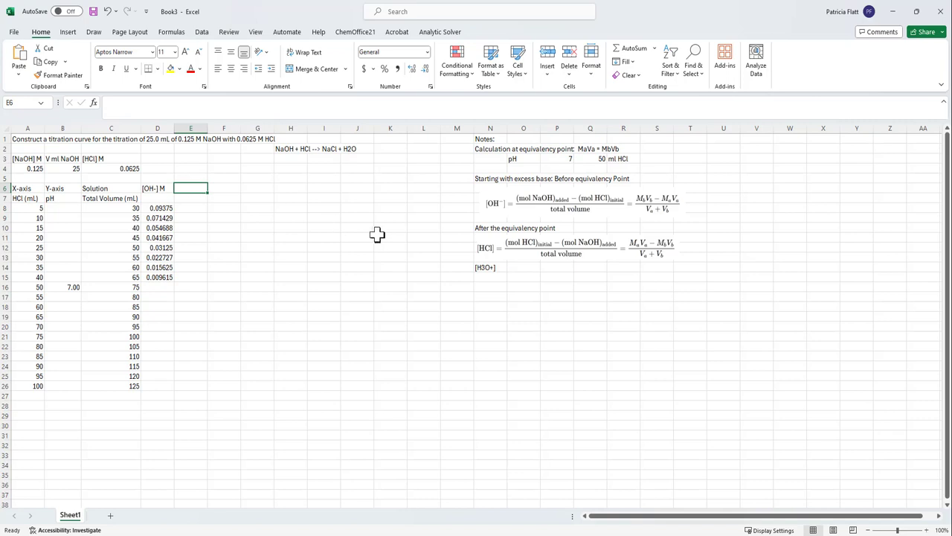
text([H3O+)
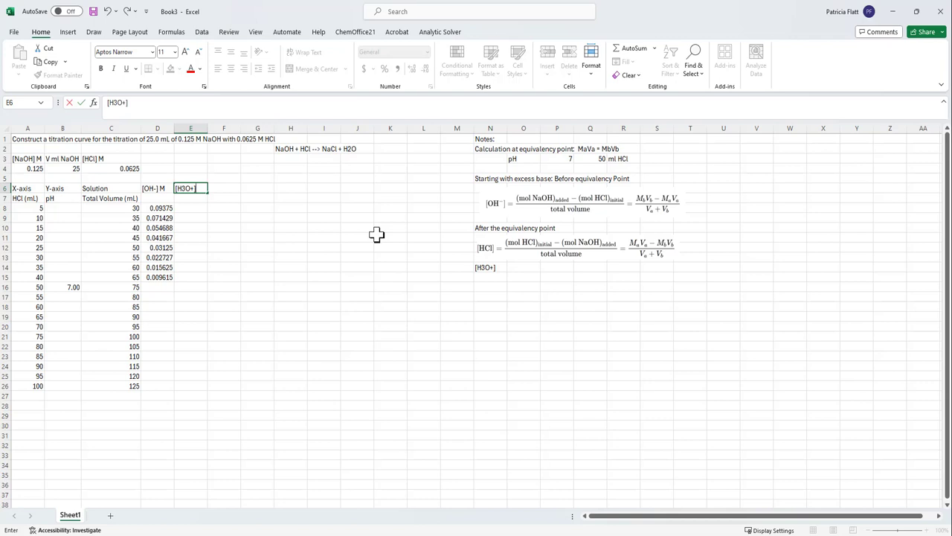
click(210, 198)
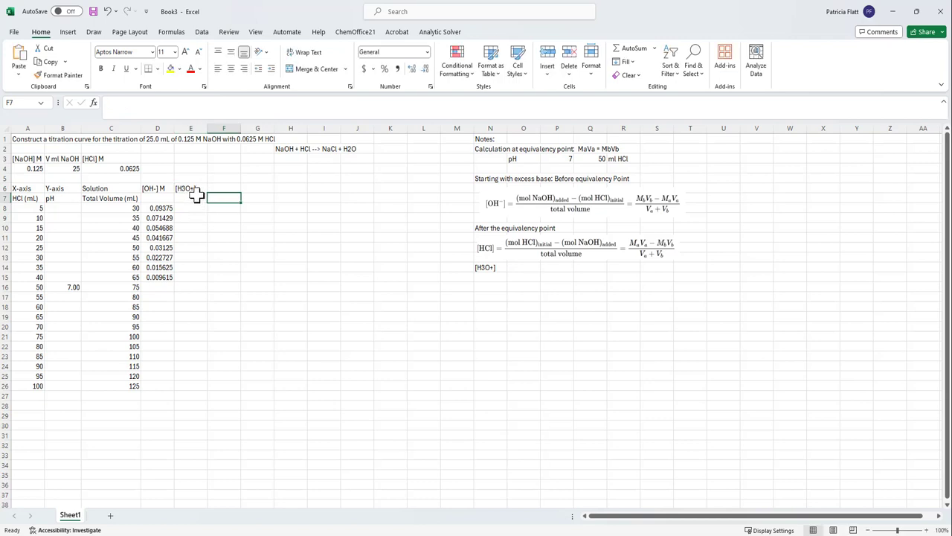
Step: Add the unit M to the [H3O+] column heading in E6 so it reads "[H3O+] M"
click(192, 190)
click(133, 102)
text(M)
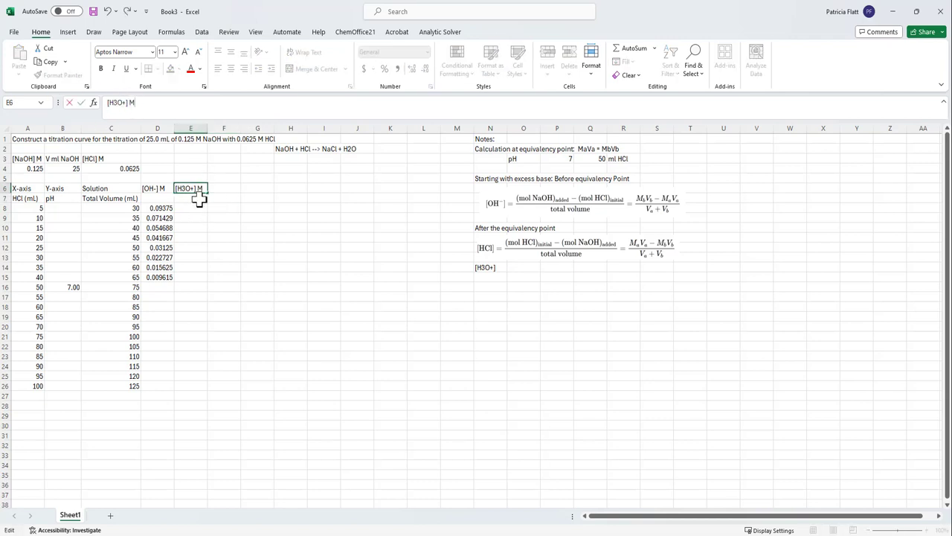
key(Return)
click(193, 207)
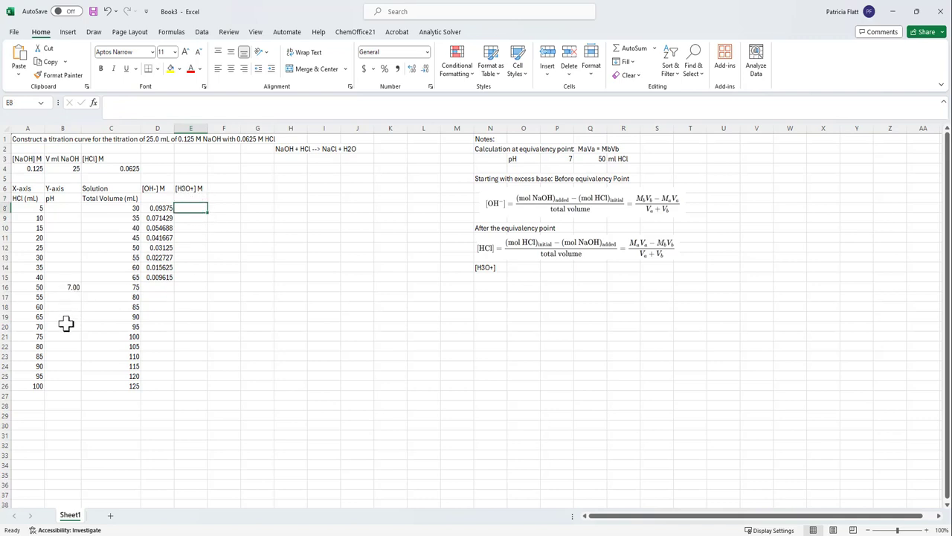
Step: Calculate the hydronium concentration in E17 with =($C$4*A17-$A$4*$B$4)/C17 and fill the formula down to E26
click(197, 298)
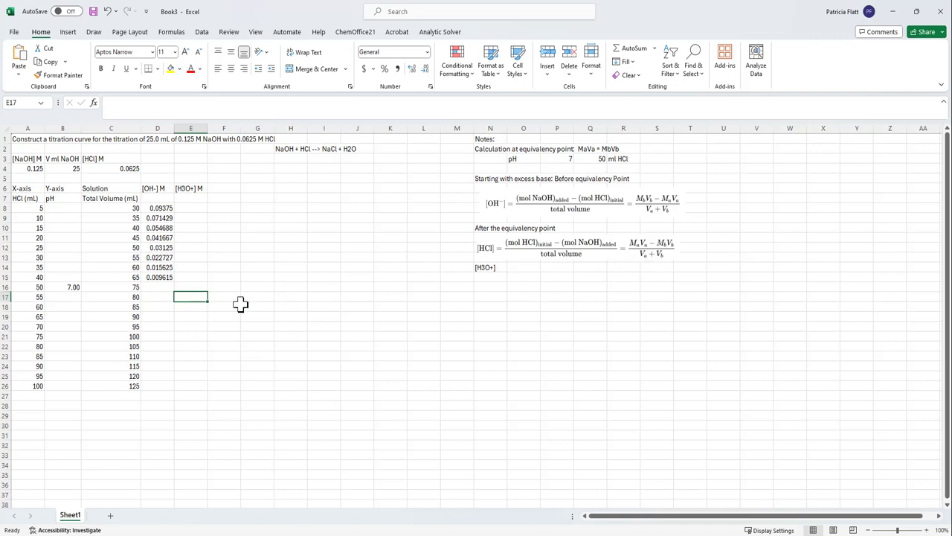
text(=)
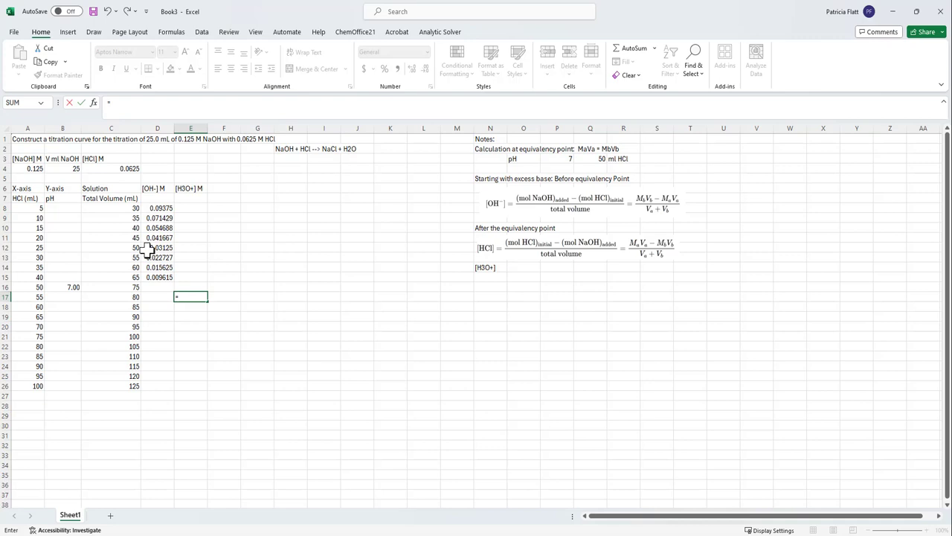
text(($C$4)
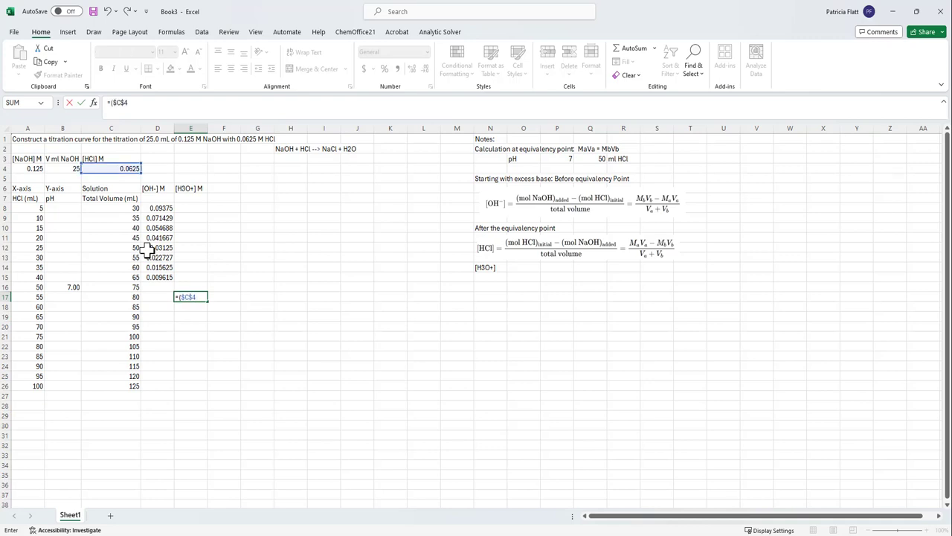
text(*)
click(39, 297)
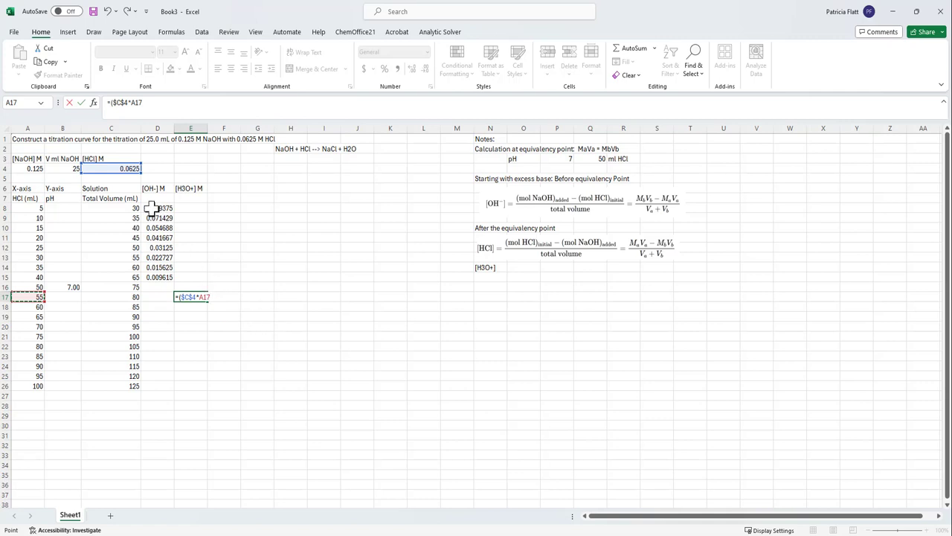
text(-$A$4*$B$4)/)
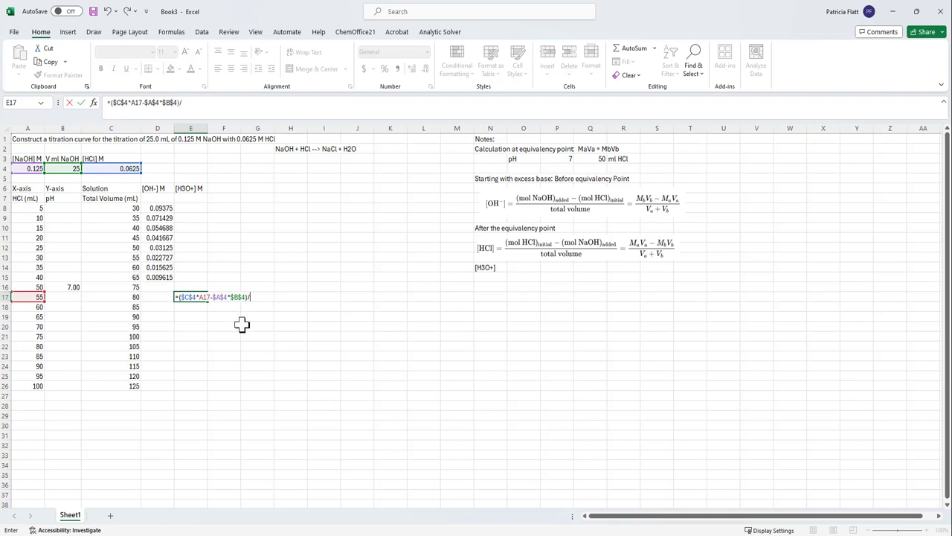
click(120, 297)
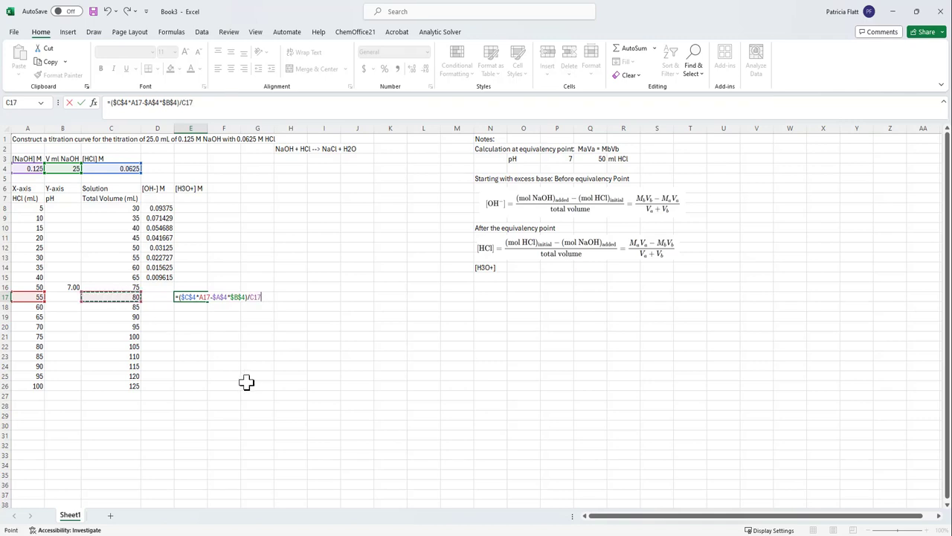
key(Return)
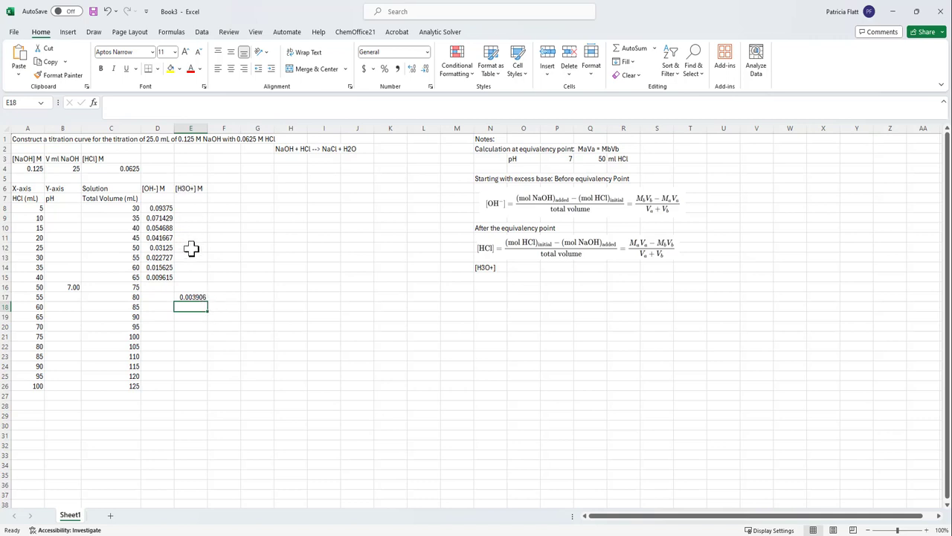
click(191, 298)
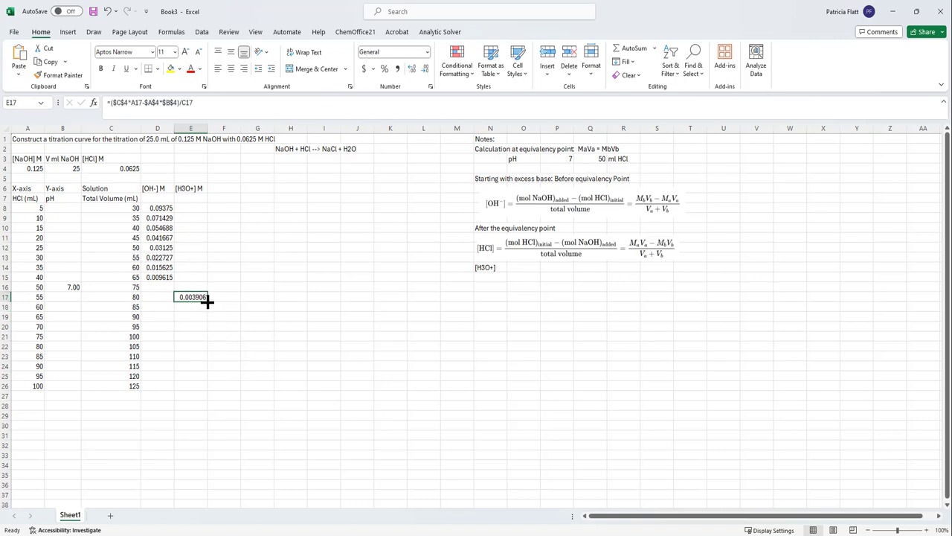
drag(206, 301, 205, 389)
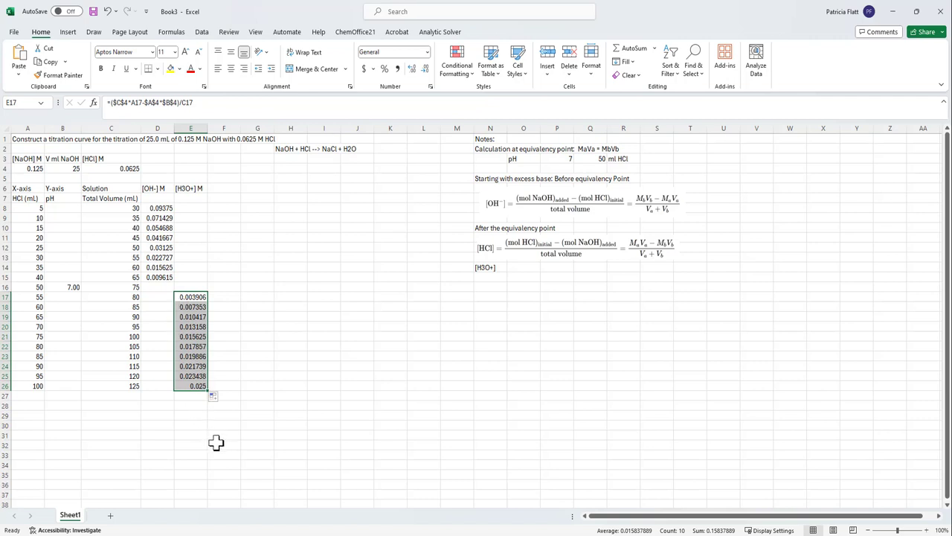
Step: Enter the label "Kw =" in F4 and the constant 1E-14 in G4
click(191, 209)
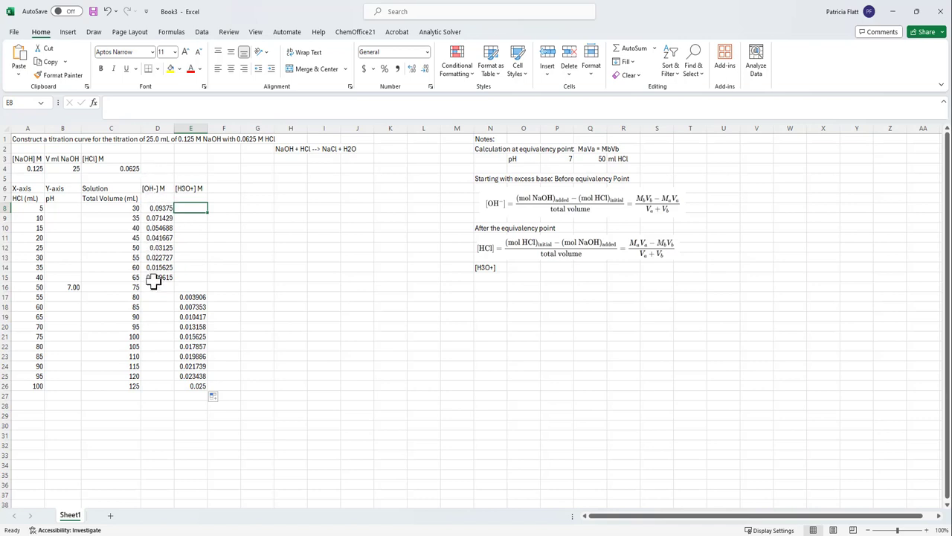
click(224, 169)
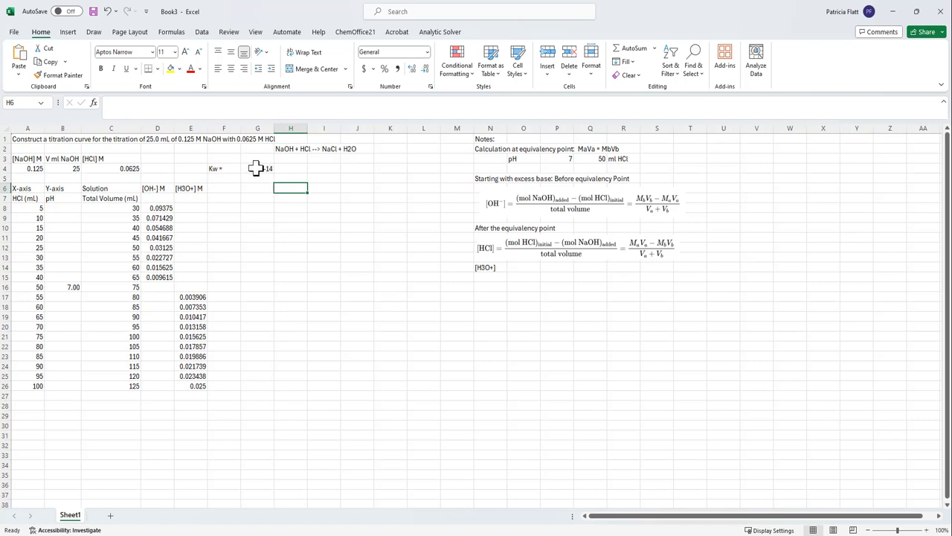
click(253, 168)
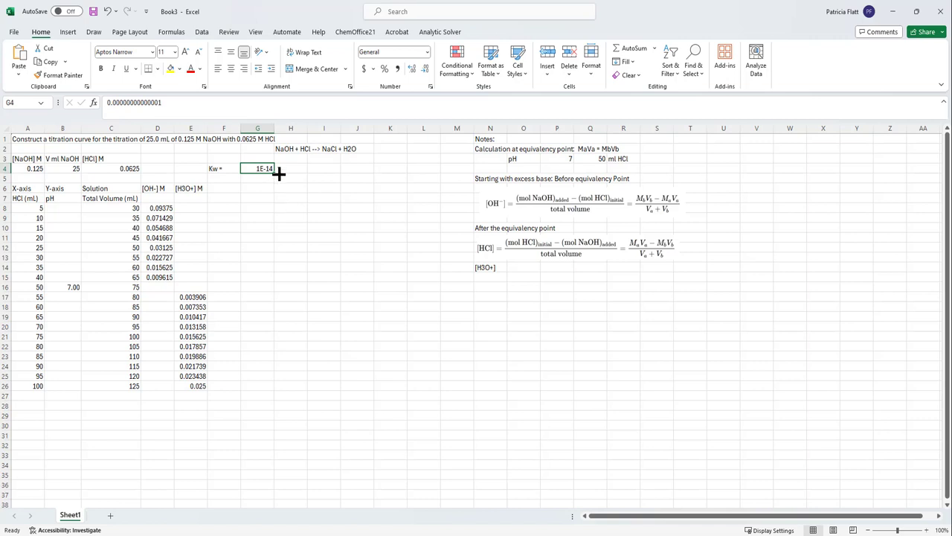
click(281, 169)
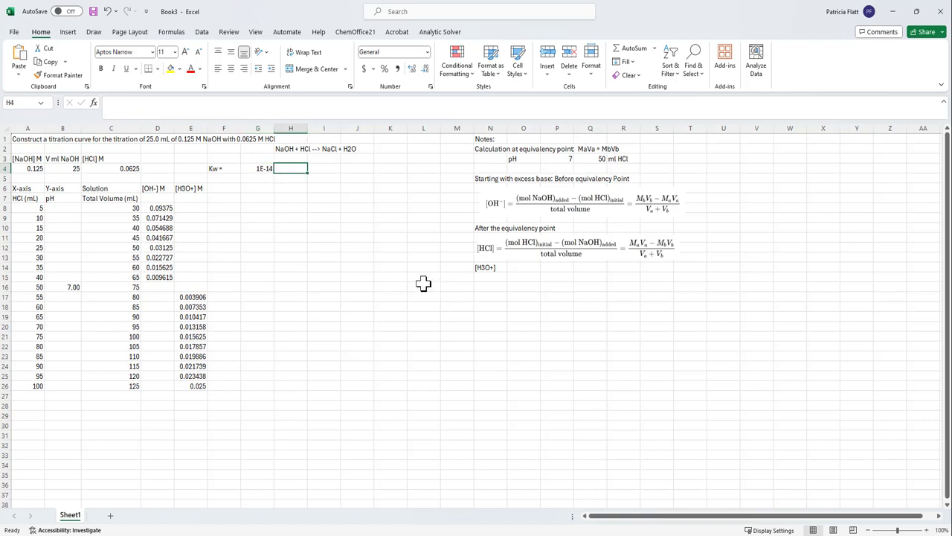
click(258, 168)
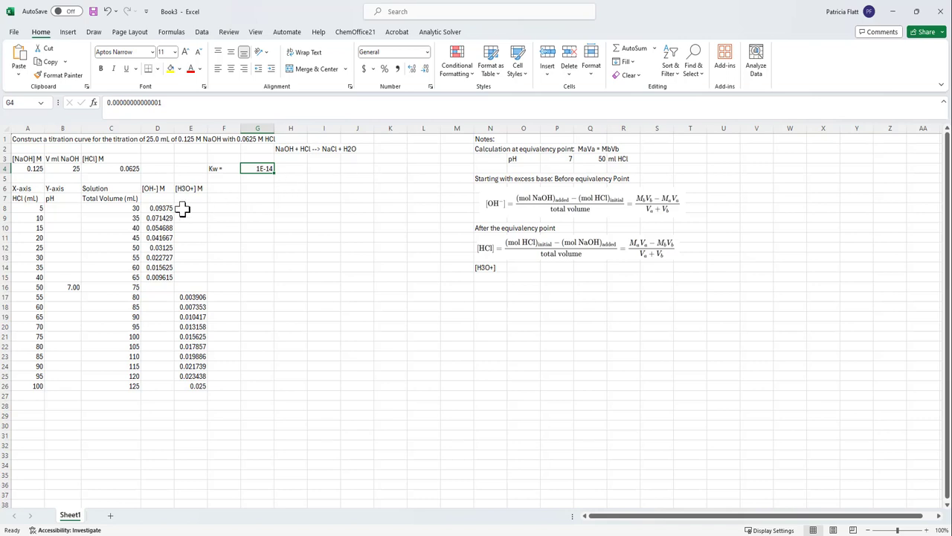
Step: Calculate the hydronium concentration in E8 with =$G$4/D8 and fill the formula down to E15
click(189, 208)
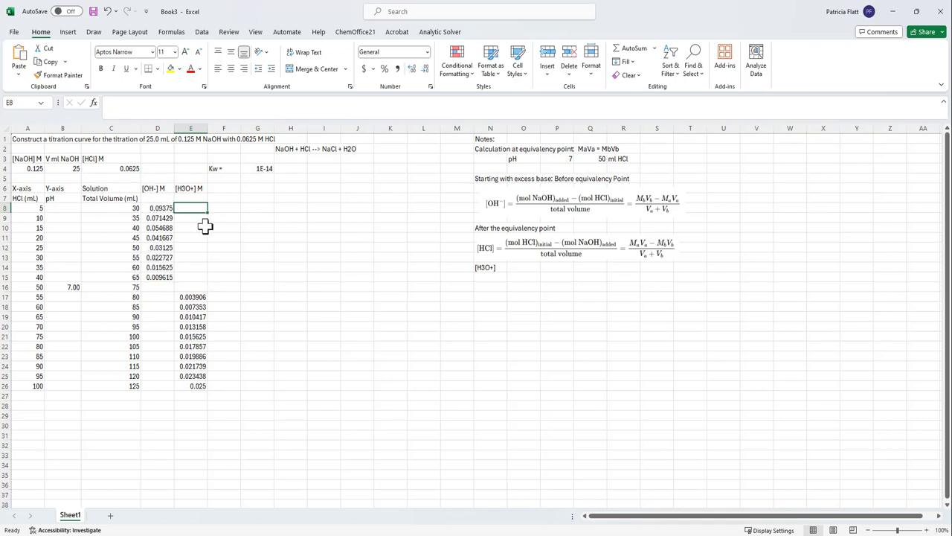
text(=)
click(257, 170)
key(F4)
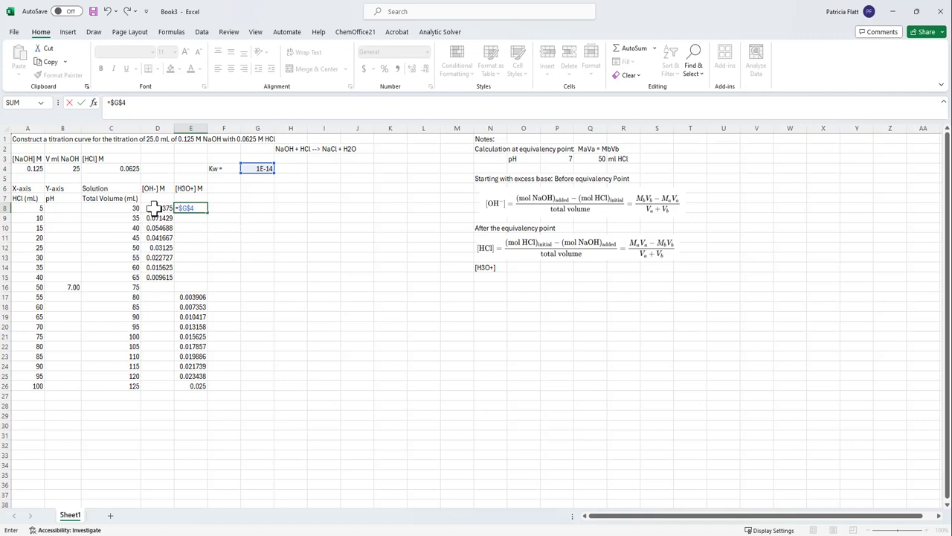
text(/D8)
key(Return)
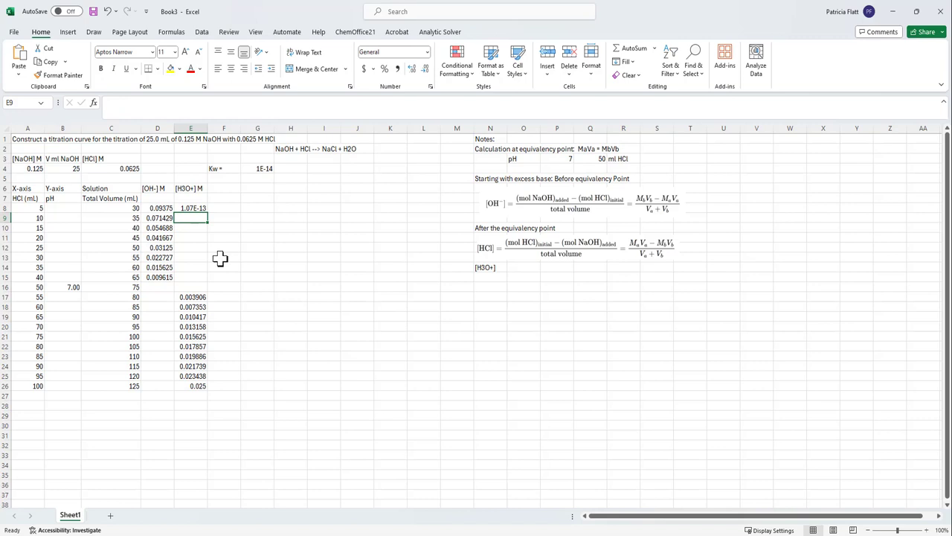
click(201, 209)
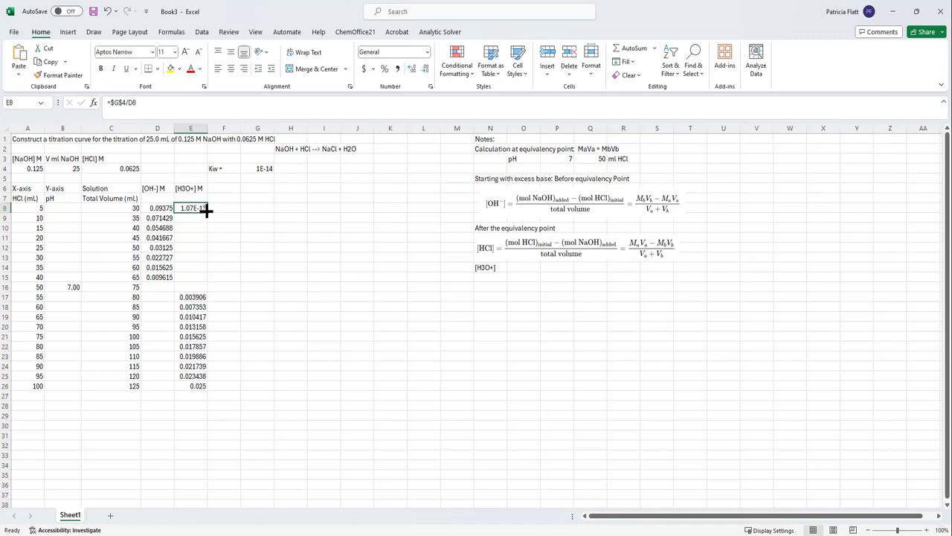
drag(207, 210, 203, 278)
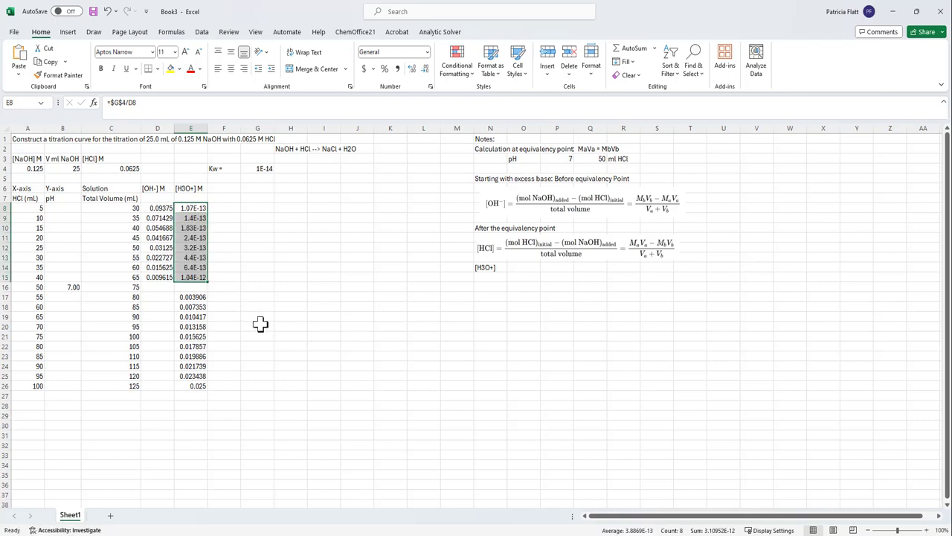
click(300, 385)
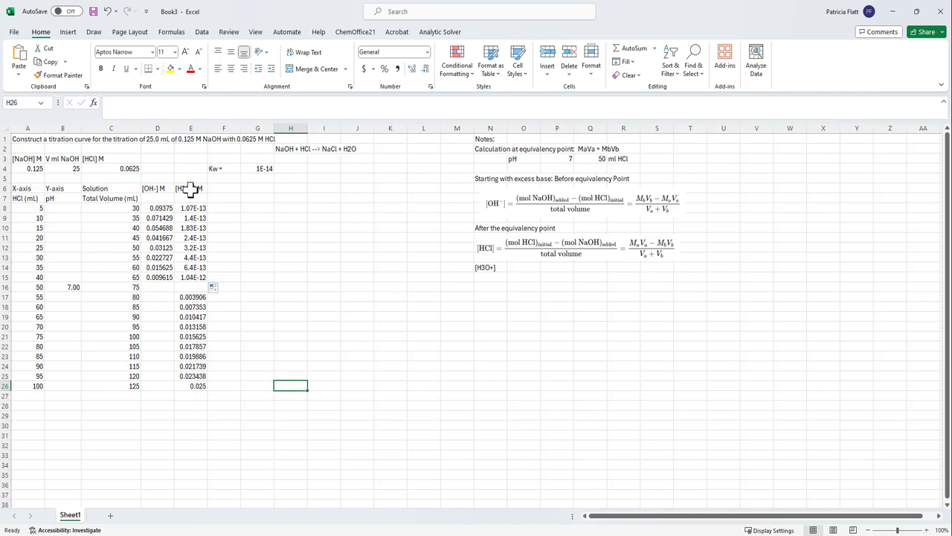
Step: Enter the equivalence-point hydronium concentration 1E-07 in E16
click(61, 207)
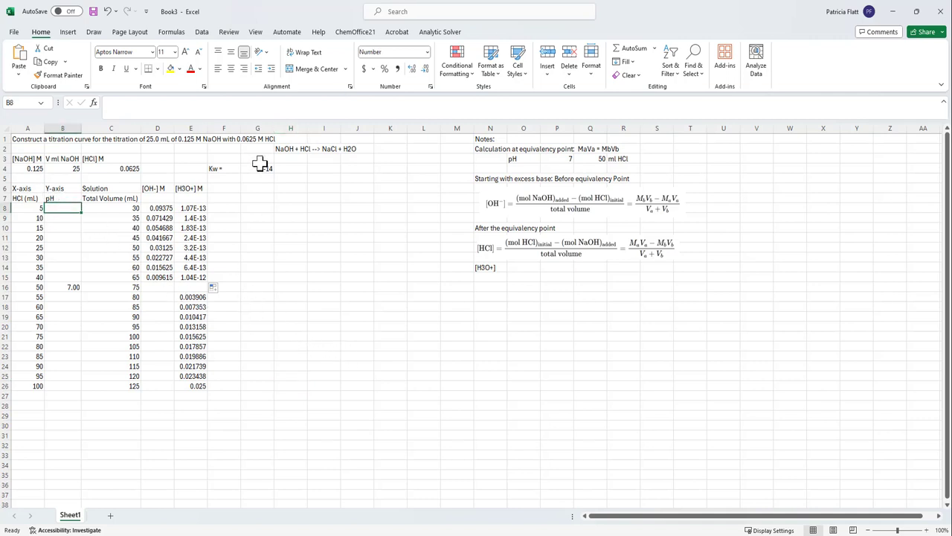
click(192, 297)
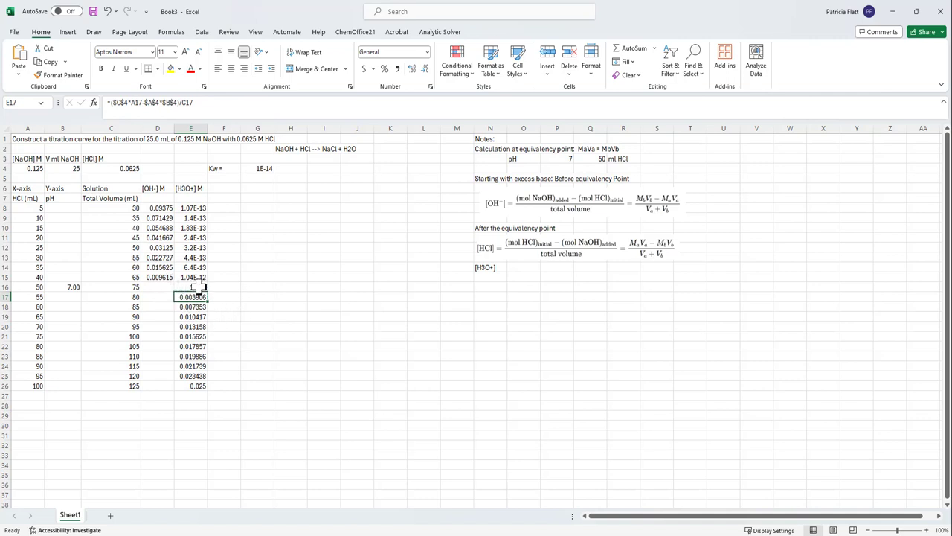
click(264, 368)
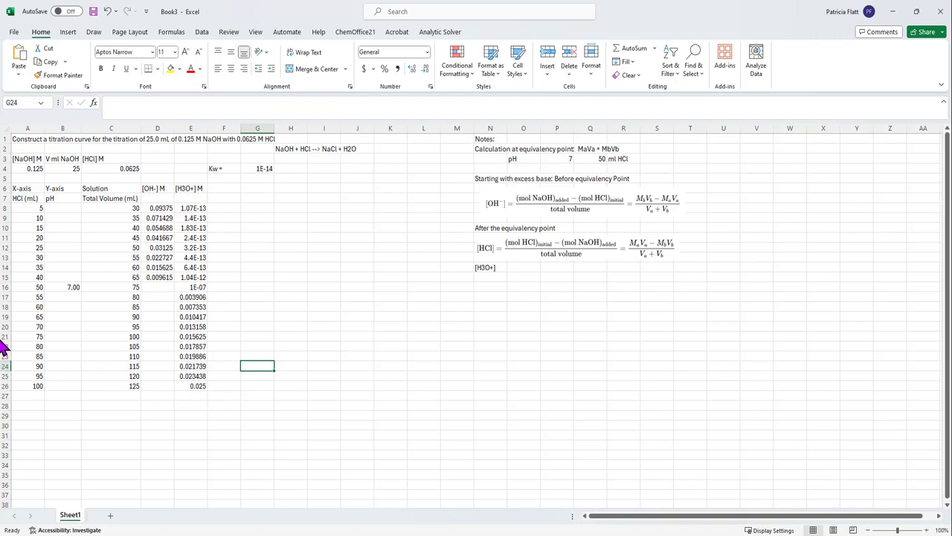
Step: Calculate the pH in B8 with =-LOG(E8) and fill the formula down to B26
click(58, 212)
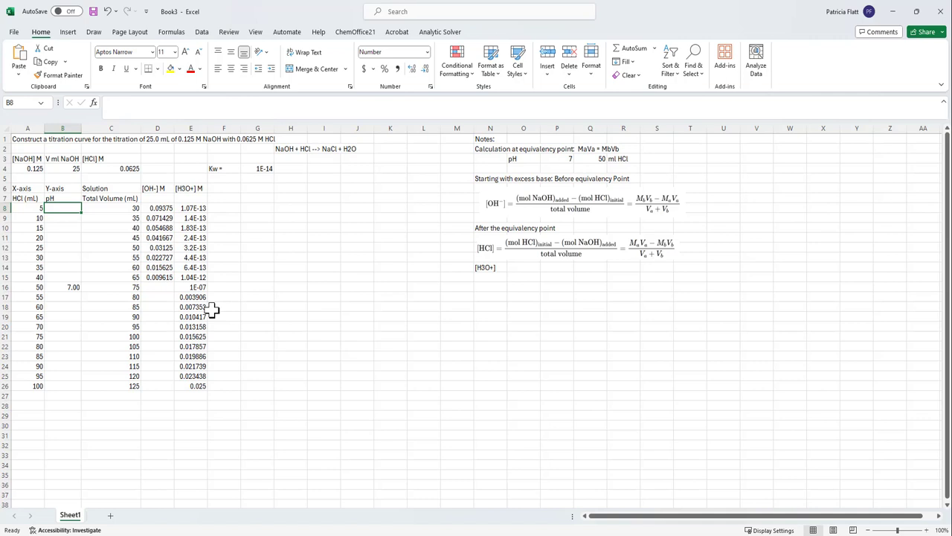
text(=)
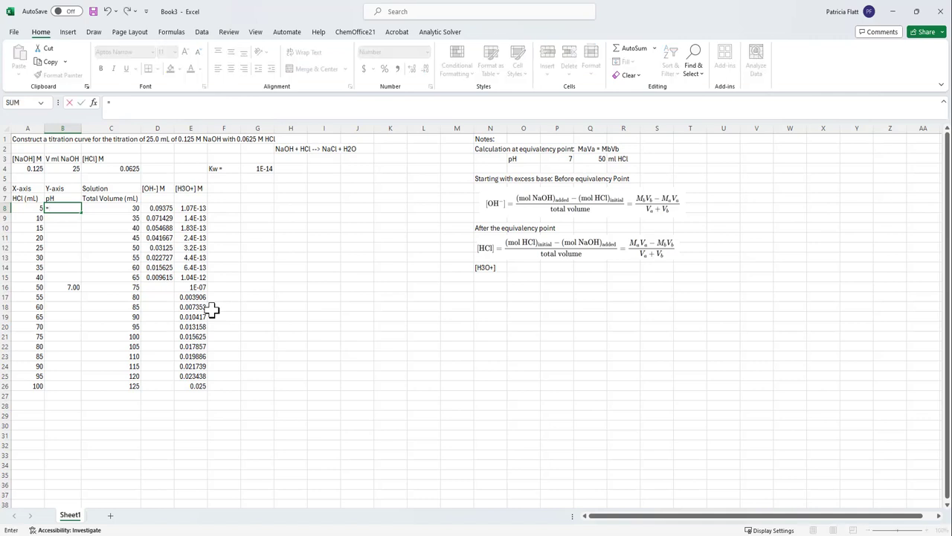
text(-log)
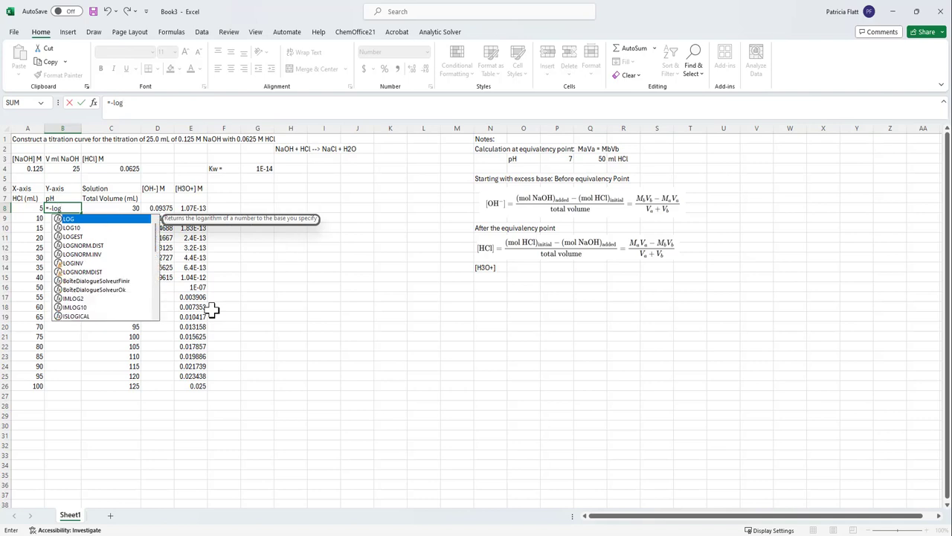
text((e8))
key(Return)
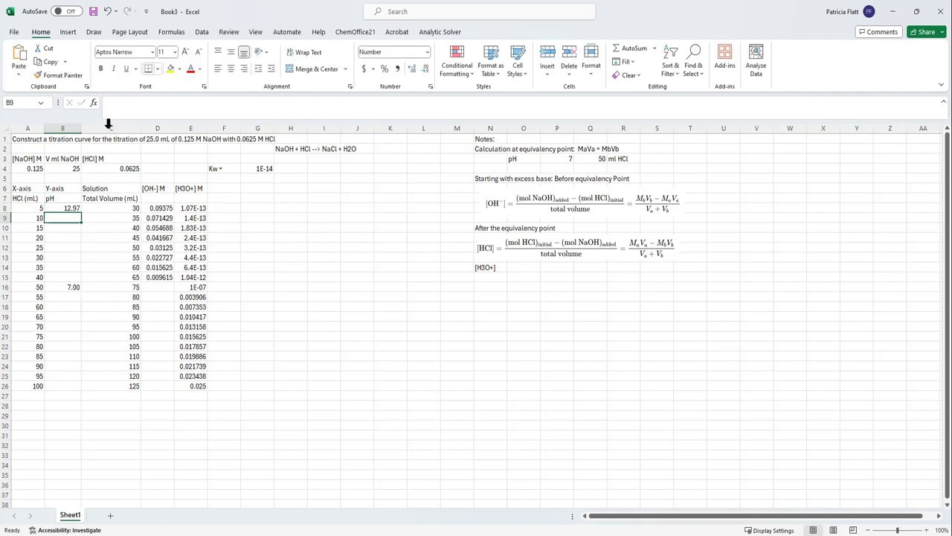
click(74, 210)
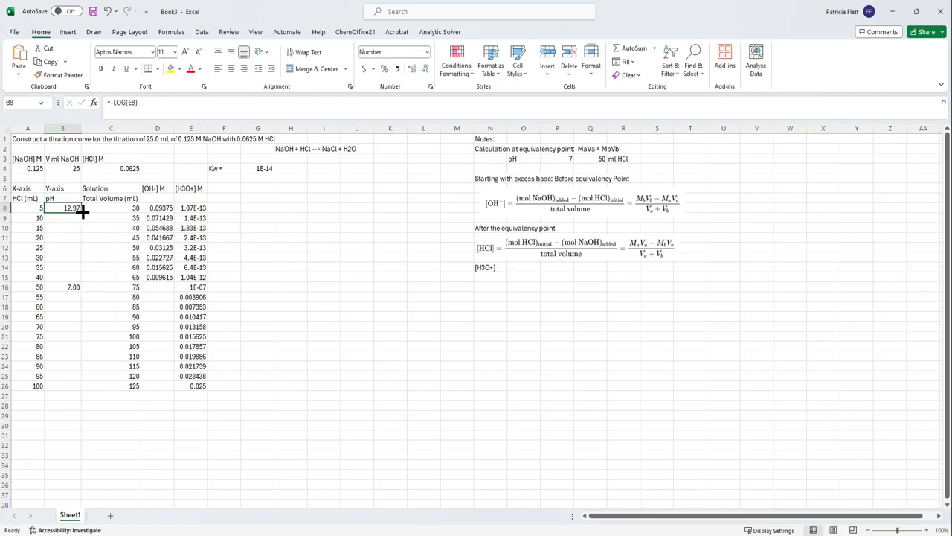
drag(80, 212, 79, 391)
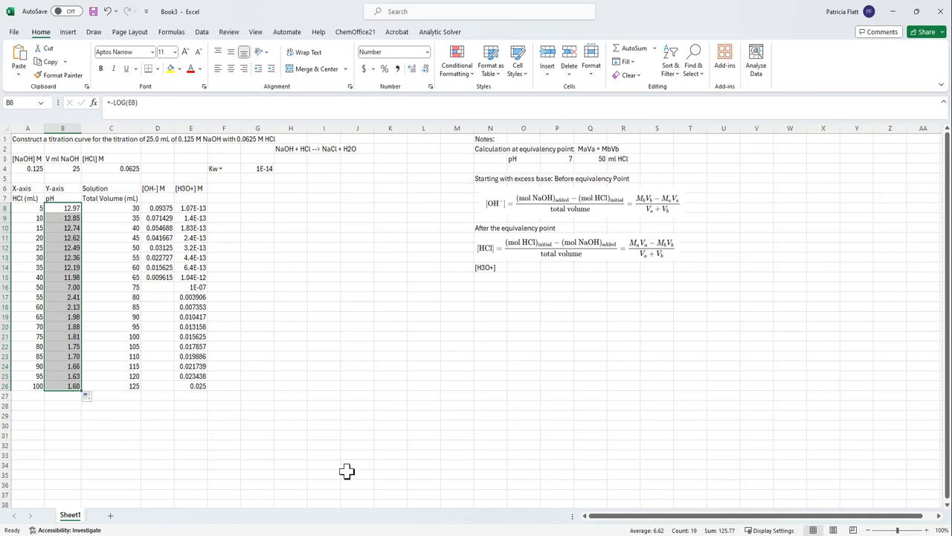
click(331, 453)
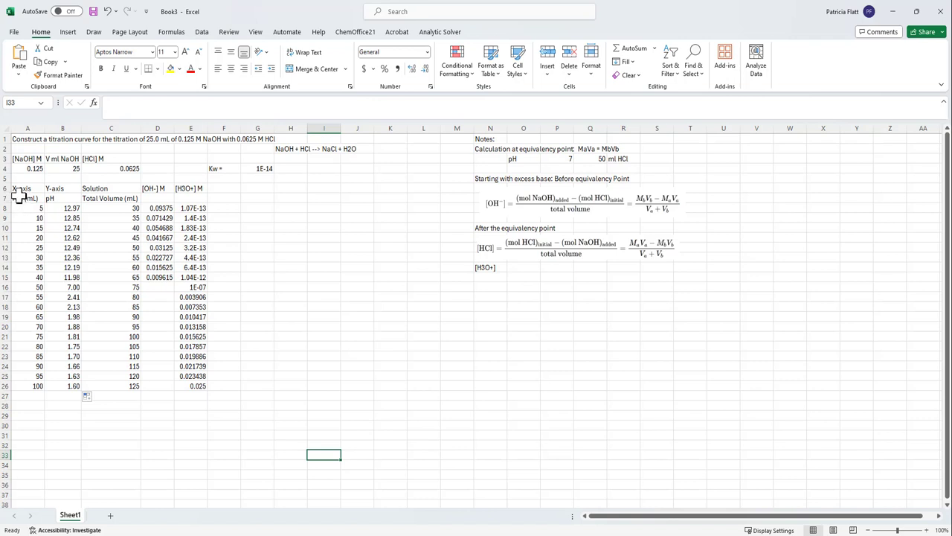
Step: Insert a scatter chart with smooth lines and markers from A7:B26 and place it just beside the [H3O+] column
drag(19, 195, 74, 386)
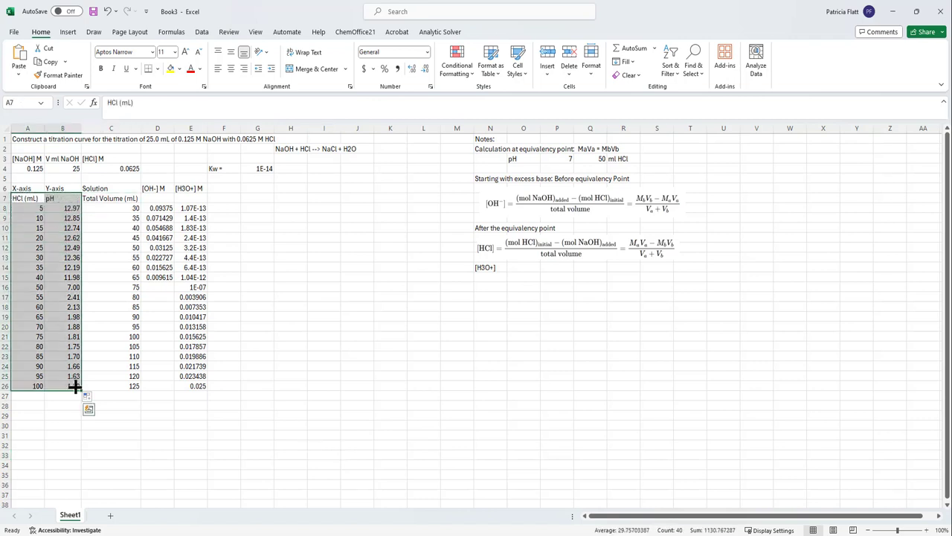
click(70, 33)
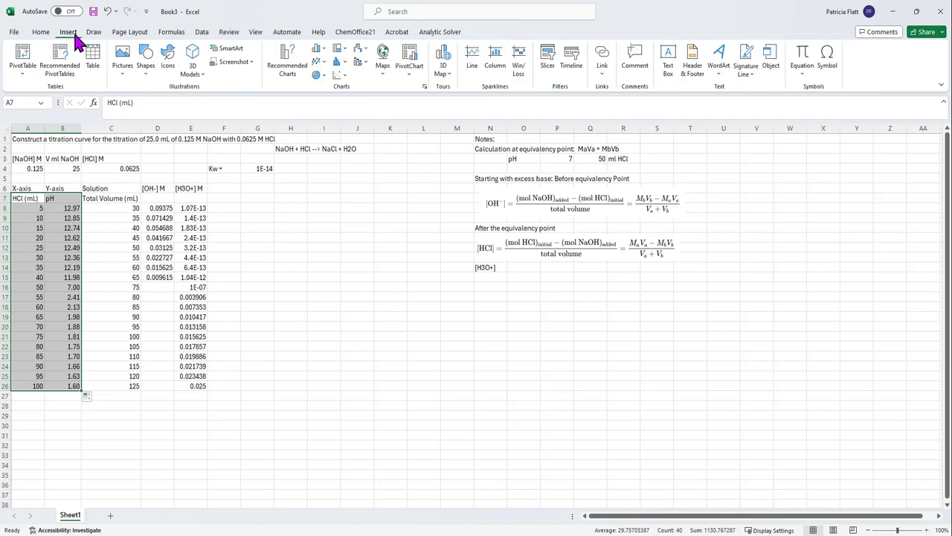
click(339, 77)
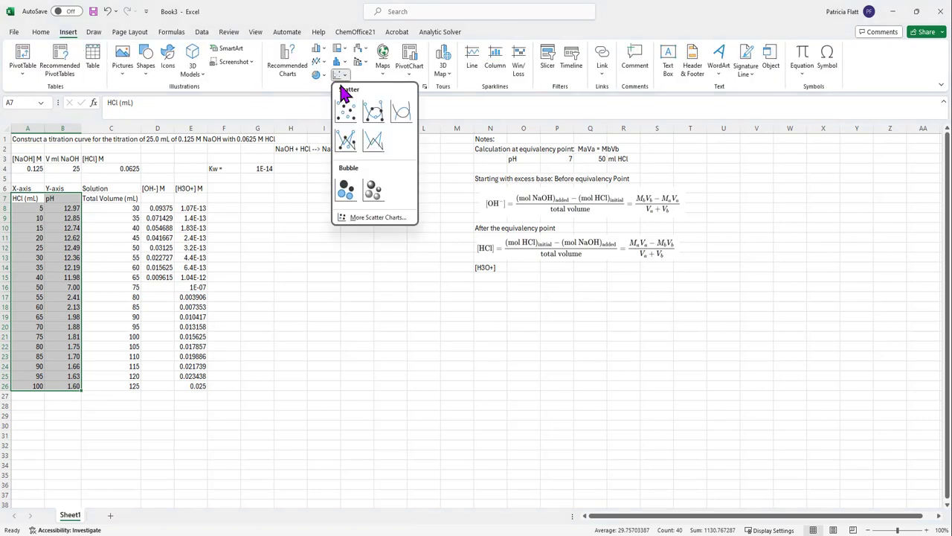
click(375, 119)
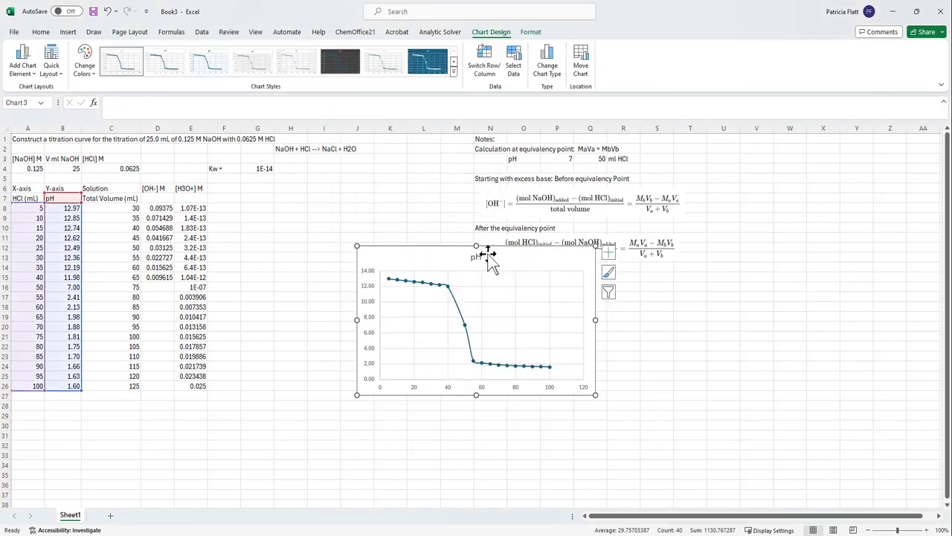
drag(439, 254, 305, 195)
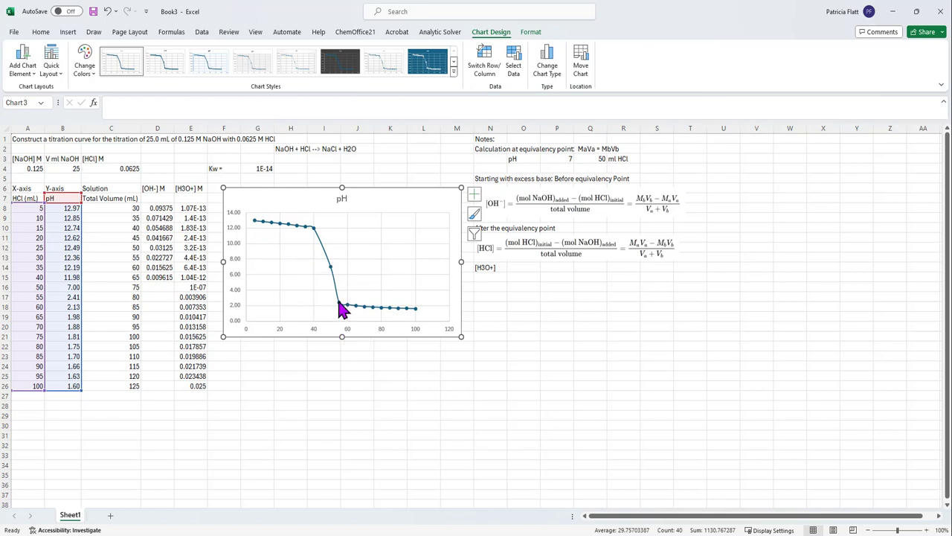
Step: Open the list of chart elements that can be added to the titration curve chart
mouse_move(339, 309)
mouse_move(331, 268)
click(24, 66)
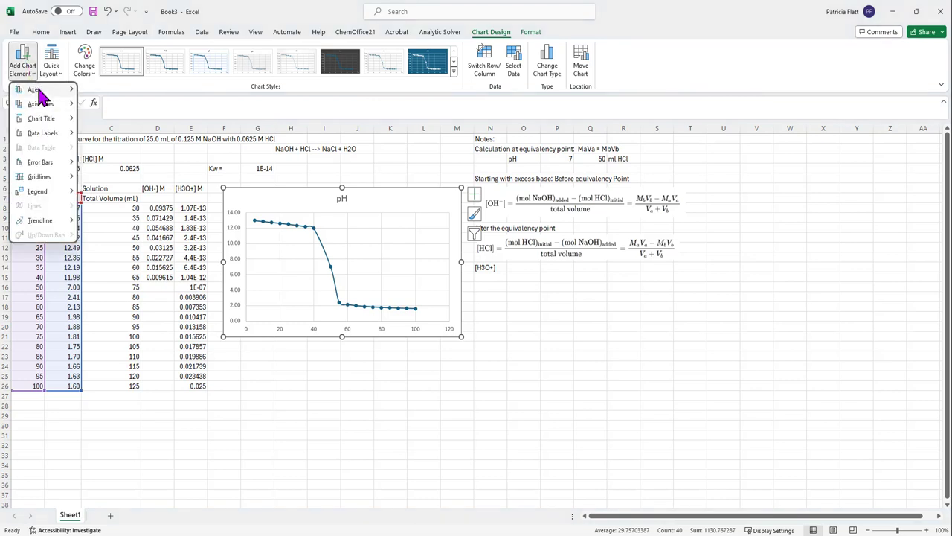